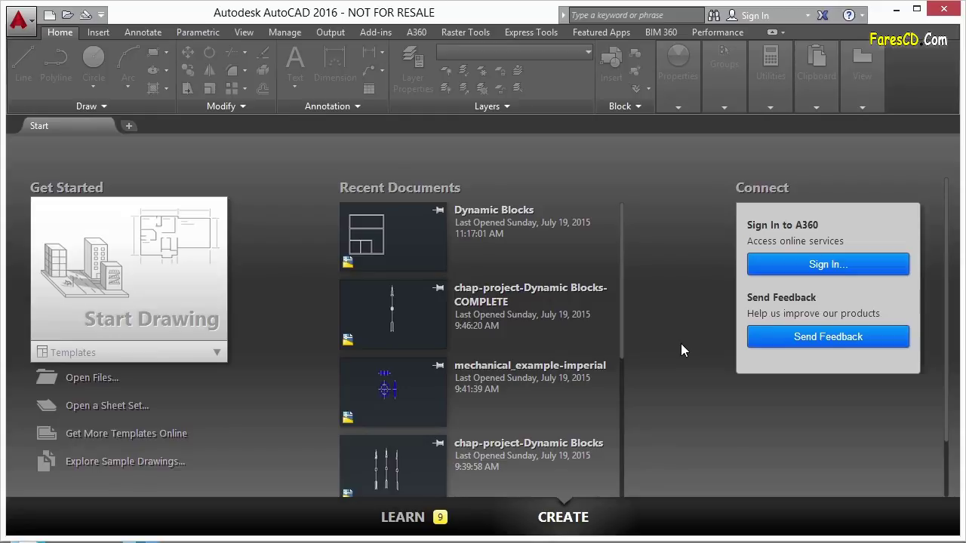
Start a new drawing from the acad.dwt template and turn off the grid.
click(212, 355)
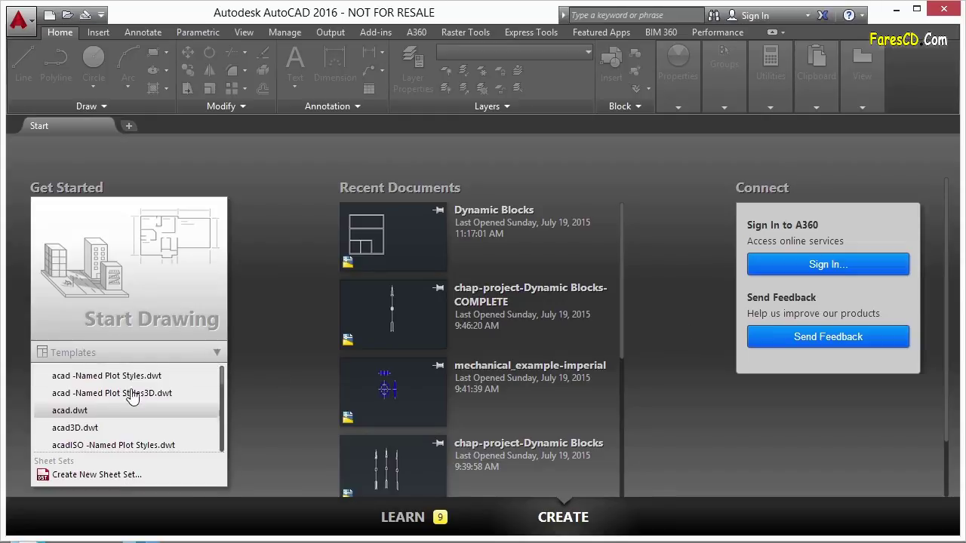
click(67, 413)
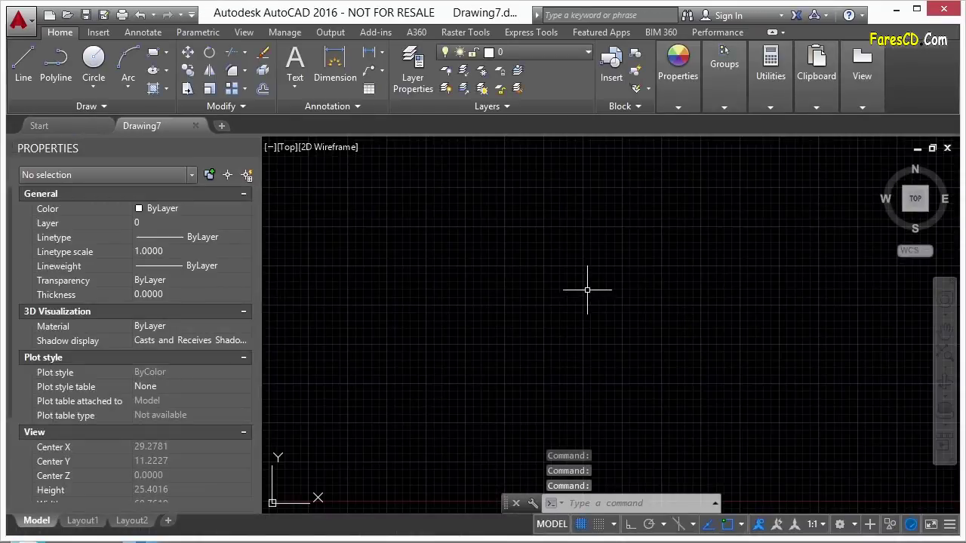
key(F7)
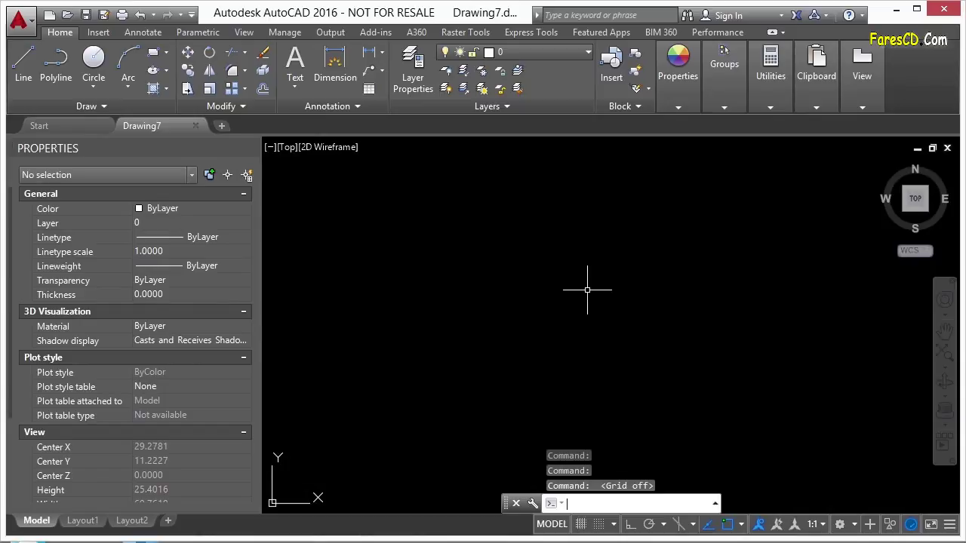
Insert the Trees - Imperial block from the Architectural tool palette into the drawing and close the tool palettes.
key(ctrl+3)
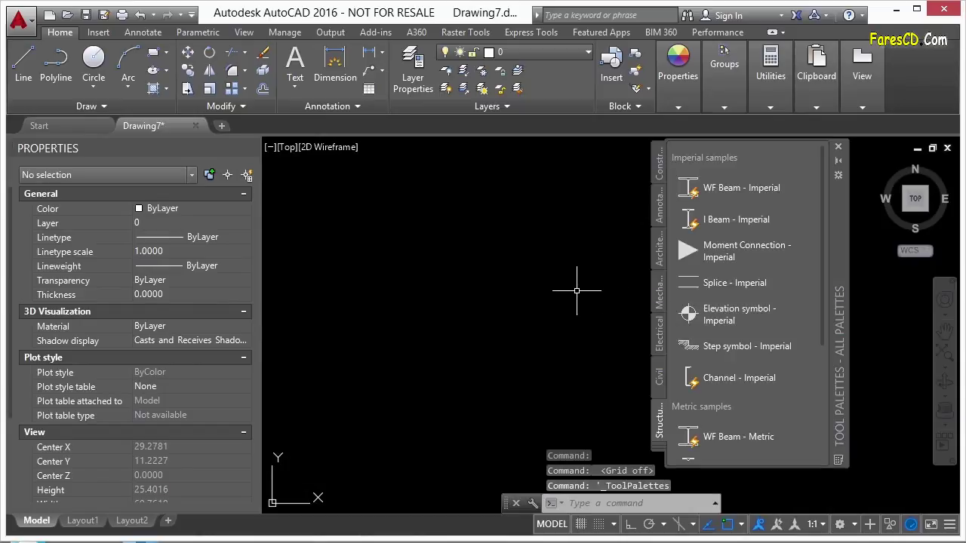
click(662, 376)
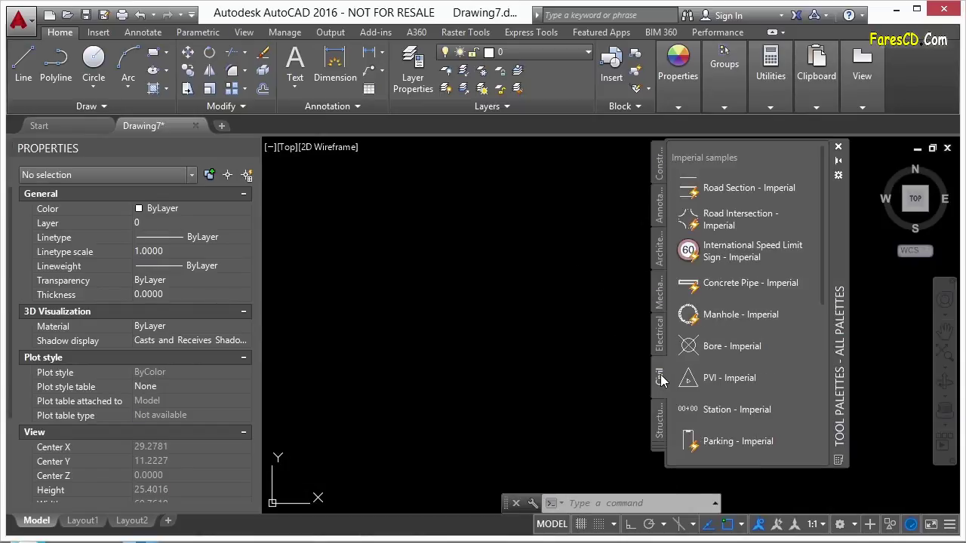
click(659, 253)
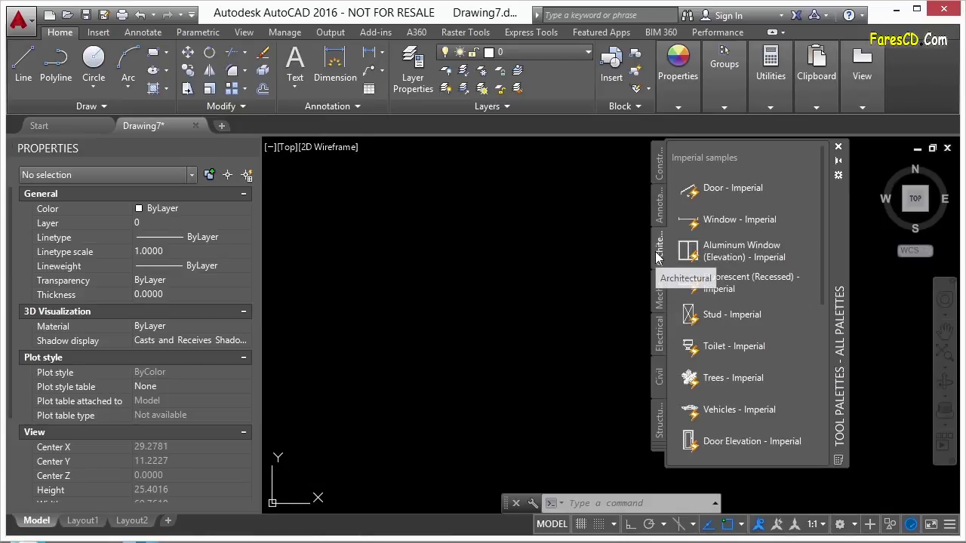
click(719, 379)
click(522, 310)
scroll(522, 311, down, 5)
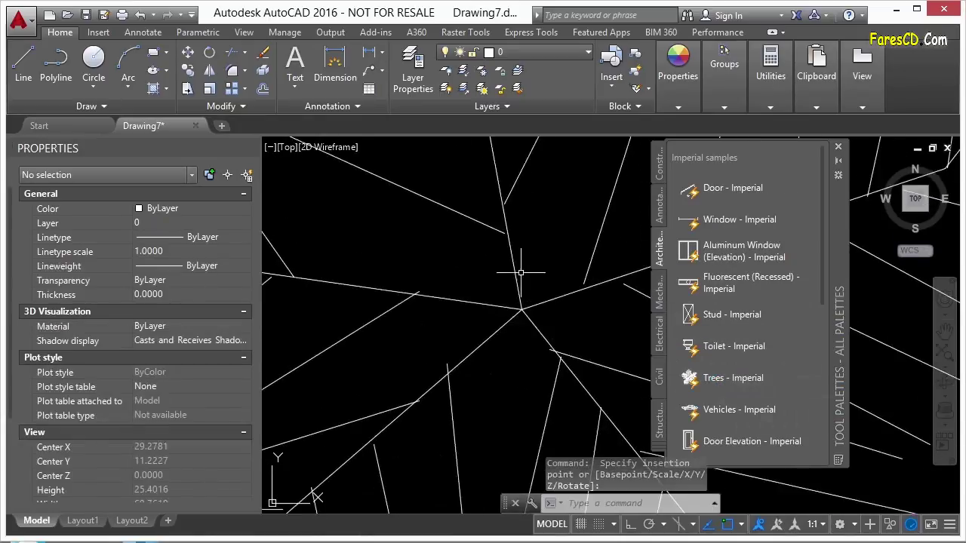
click(838, 146)
Switch the inserted tree block to its shrub elevation and on to an evergreen elevation using its visibility options.
click(515, 264)
click(551, 297)
click(600, 360)
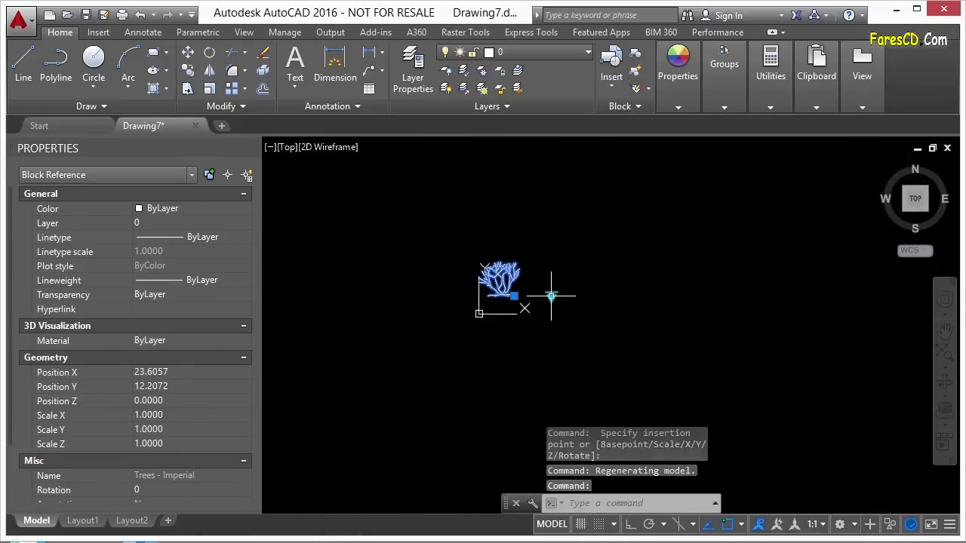
click(552, 297)
click(593, 391)
Open the tree block in the Block Editor.
right_click(507, 298)
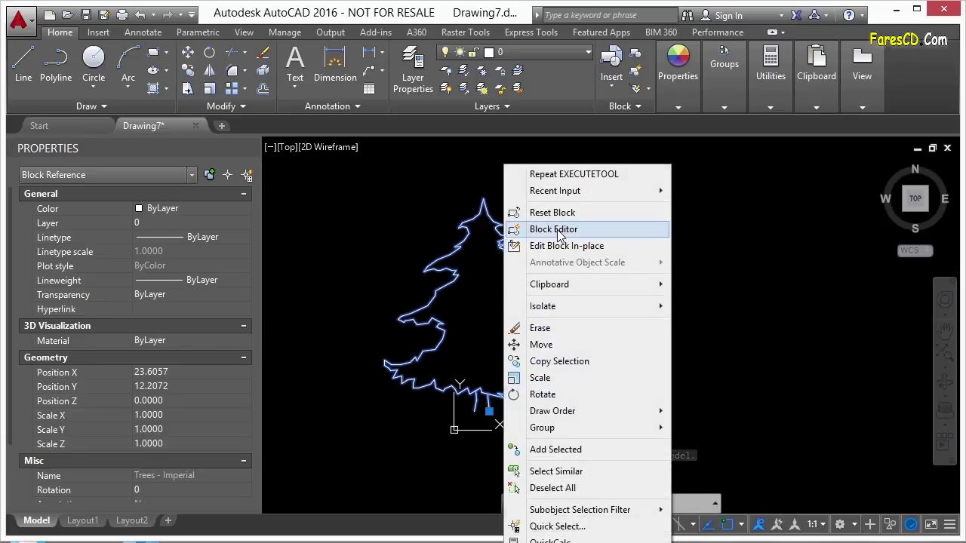
click(557, 231)
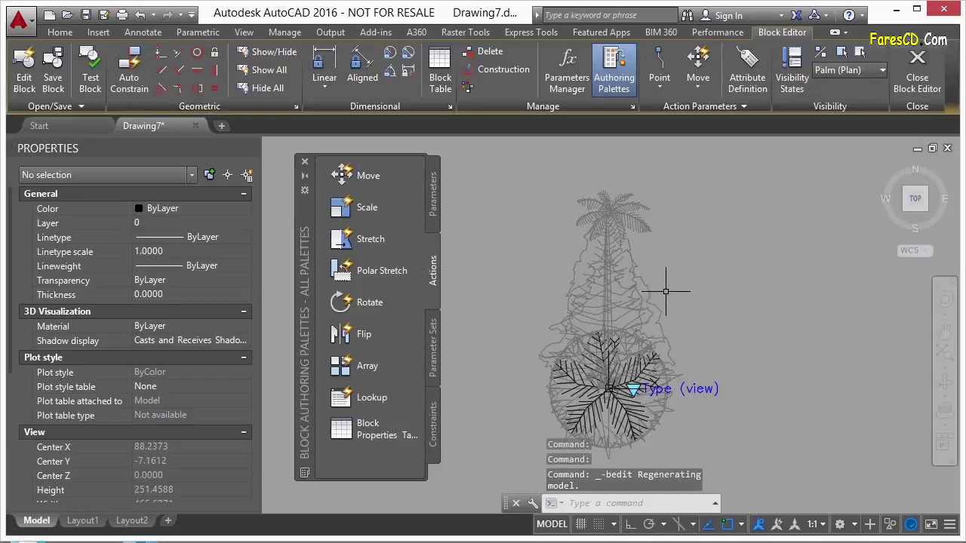
scroll(574, 242, down, 4)
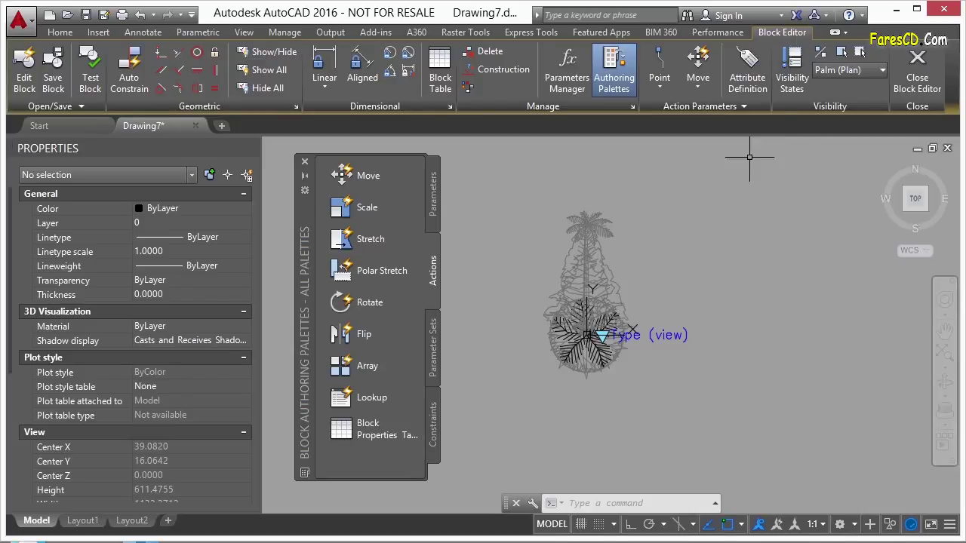
Make Type 2 Deciduous (Elevation) the current visibility state of the block.
click(786, 77)
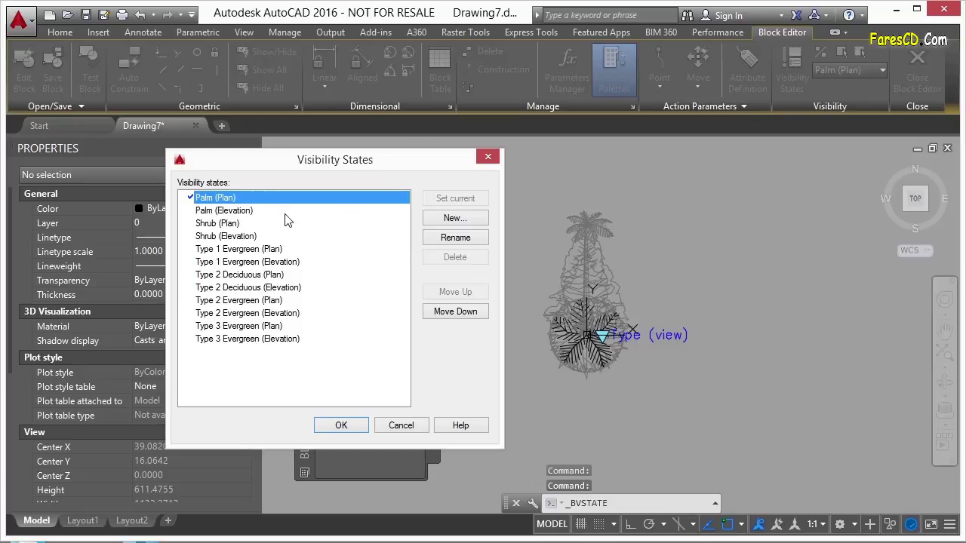
click(240, 211)
click(230, 237)
click(230, 262)
click(230, 275)
click(229, 287)
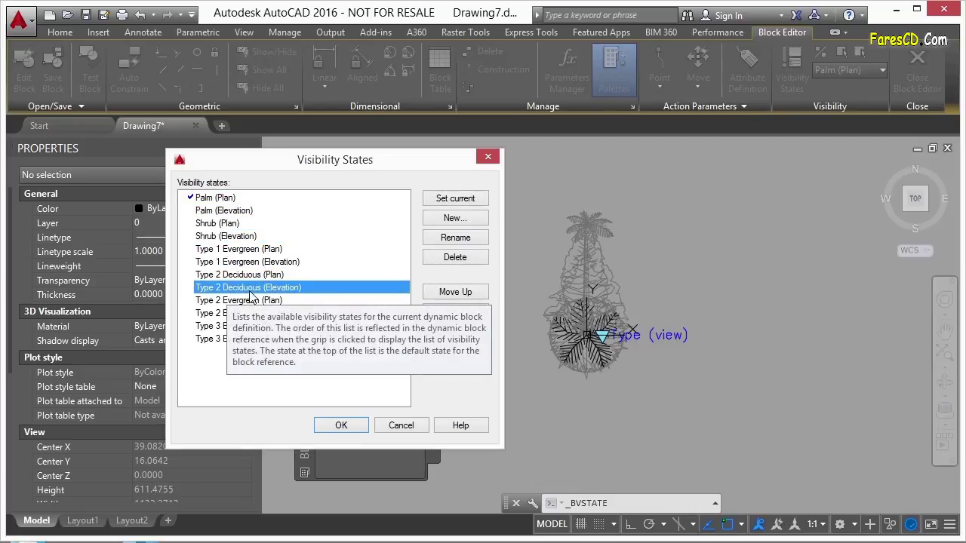
click(467, 200)
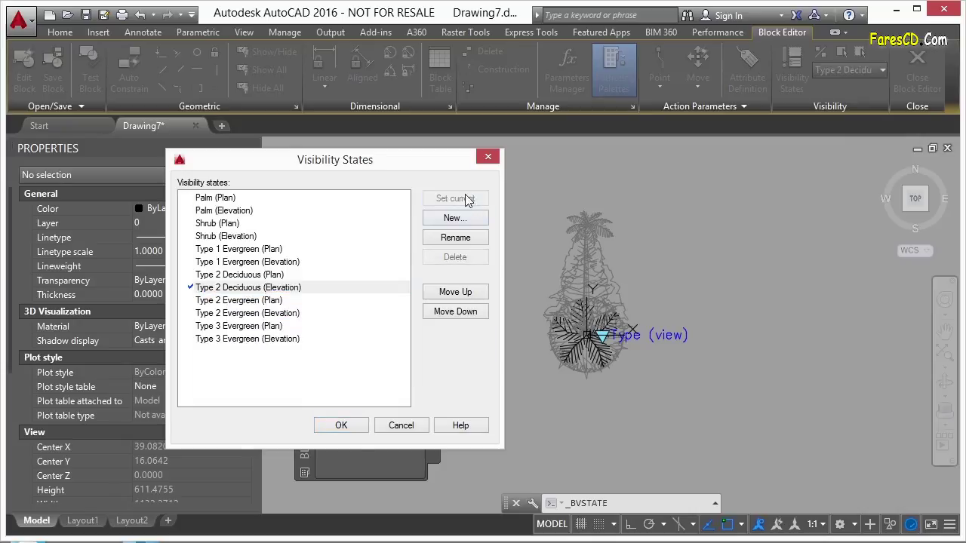
click(350, 425)
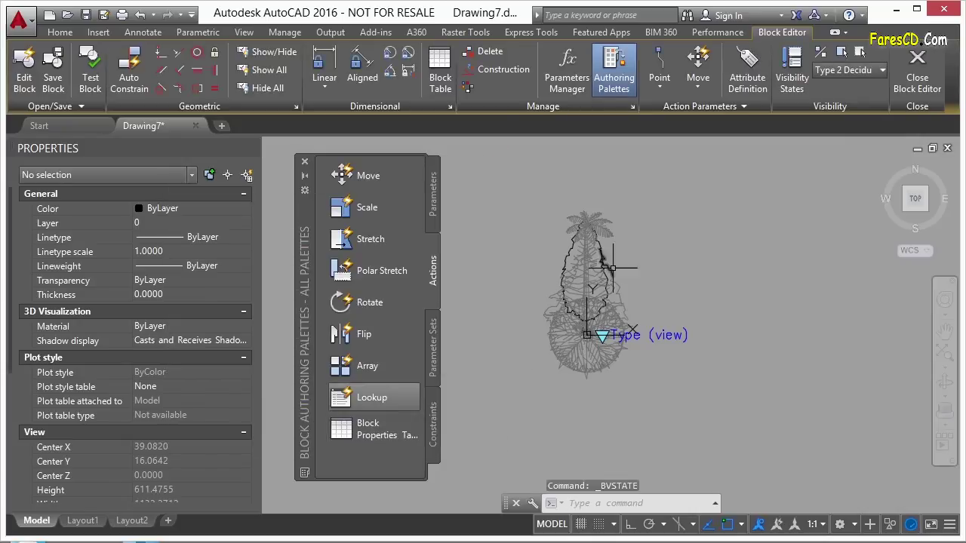
Turn off Visibility Mode so that only the objects belonging to the current state are displayed.
scroll(616, 300, up, 5)
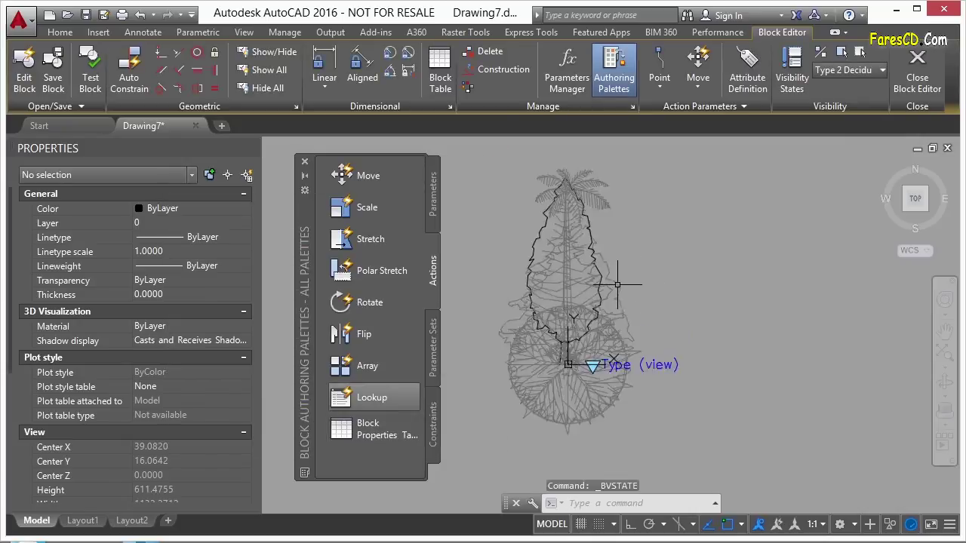
scroll(687, 239, down, 3)
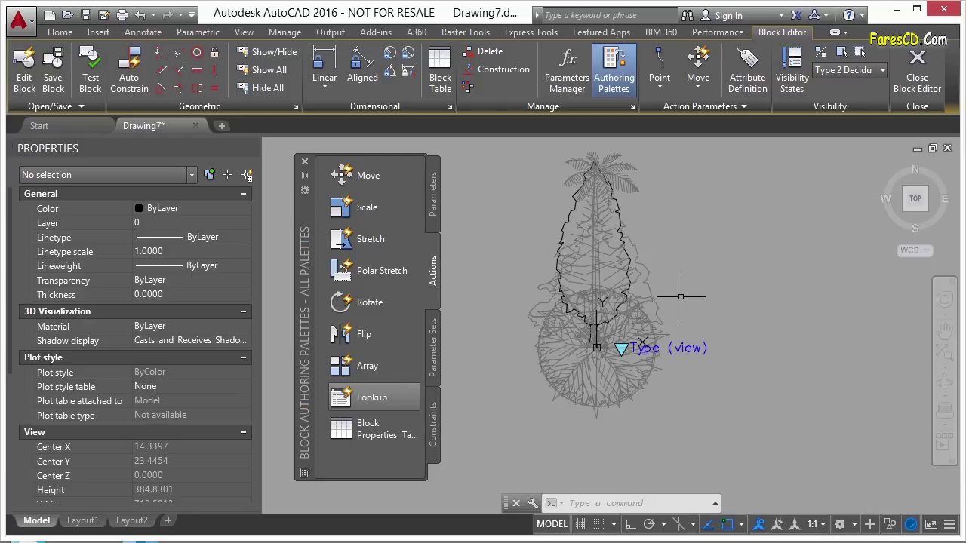
scroll(562, 218, up, 4)
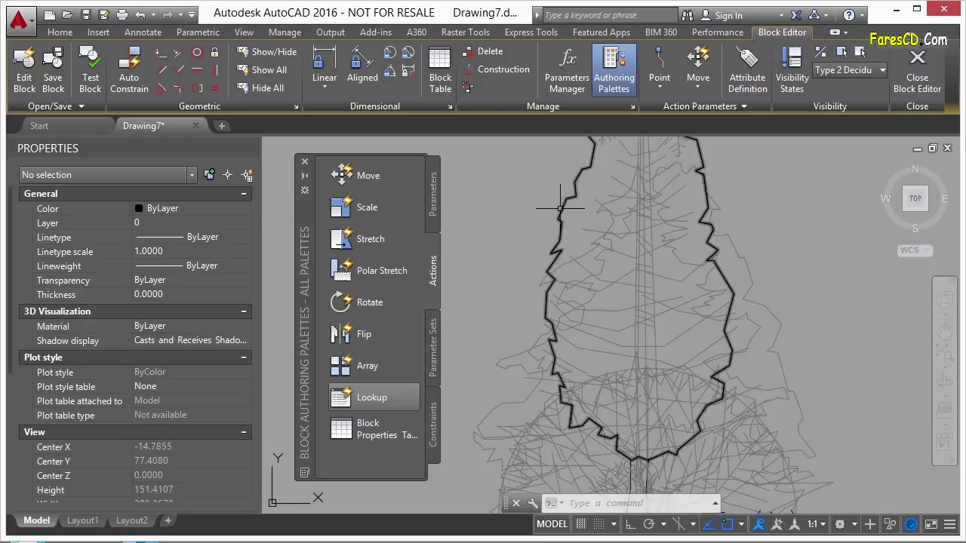
scroll(559, 213, down, 4)
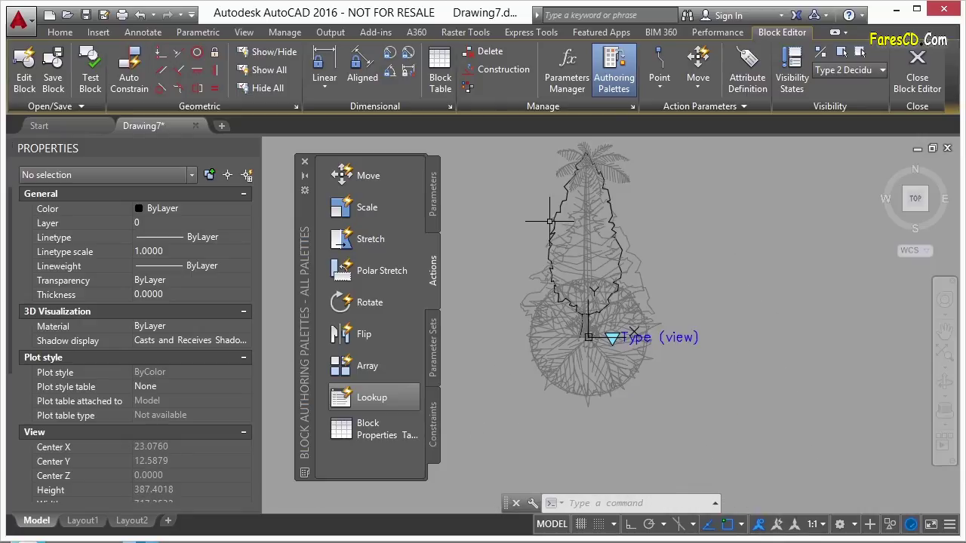
click(822, 54)
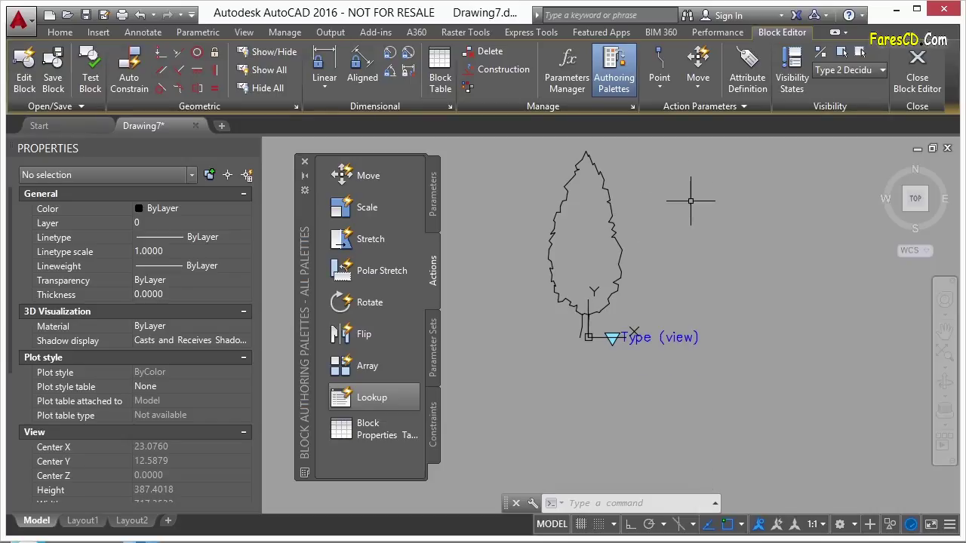
Draw a wide, shallow rectangle under the deciduous tree, with its upper edge near the base of the trunk.
middle_drag(685, 199, 695, 233)
text(rec)
key(Return)
click(519, 370)
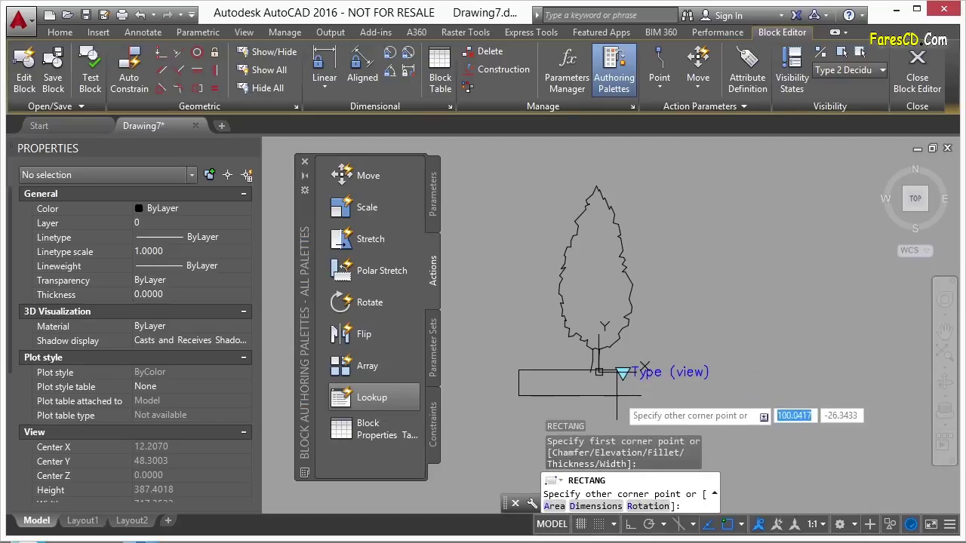
click(657, 393)
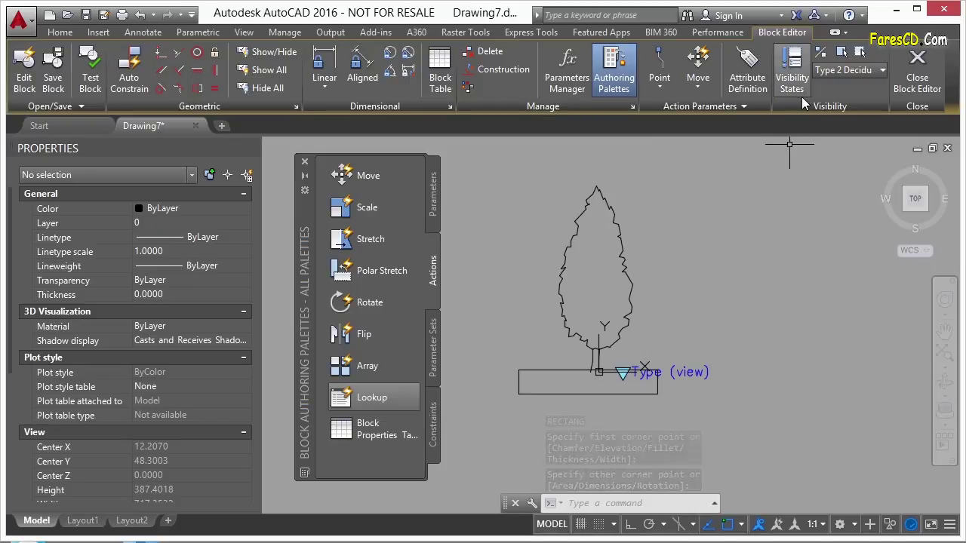
Switch the current visibility state to Palm (Plan) and on to Palm (Elevation).
click(849, 71)
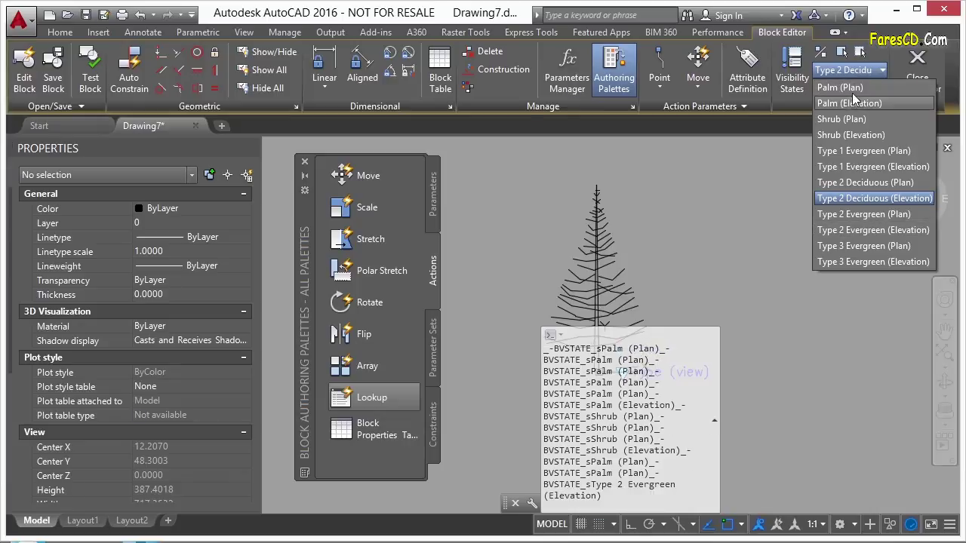
click(852, 89)
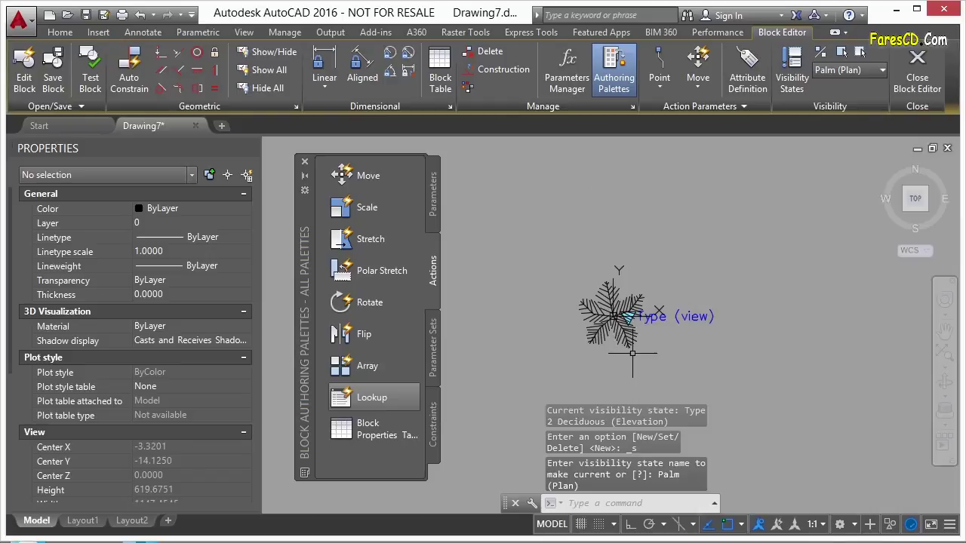
click(851, 69)
click(863, 105)
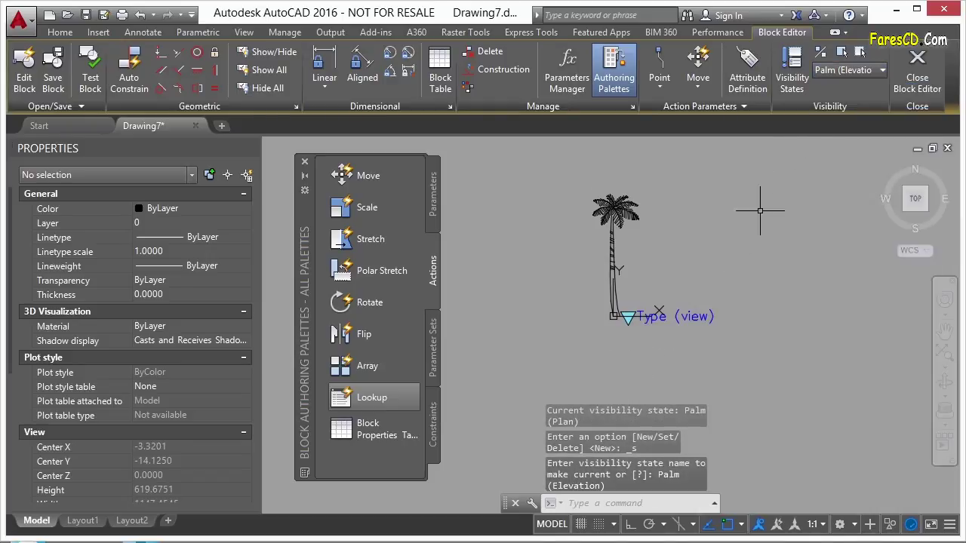
Make the rectangle at the trunk's base visible in the Palm (Elevation) state.
click(840, 52)
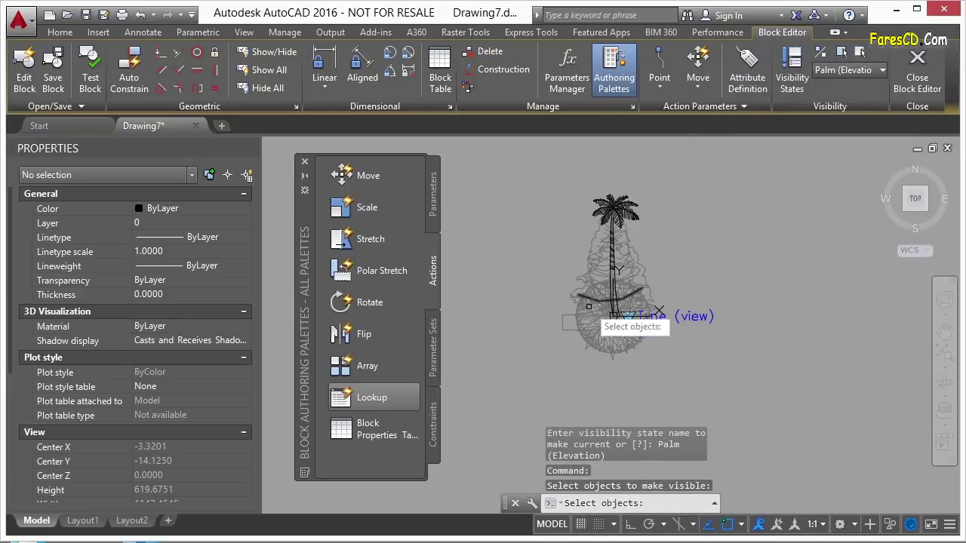
scroll(555, 342, up, 2)
click(576, 324)
scroll(521, 356, down, 2)
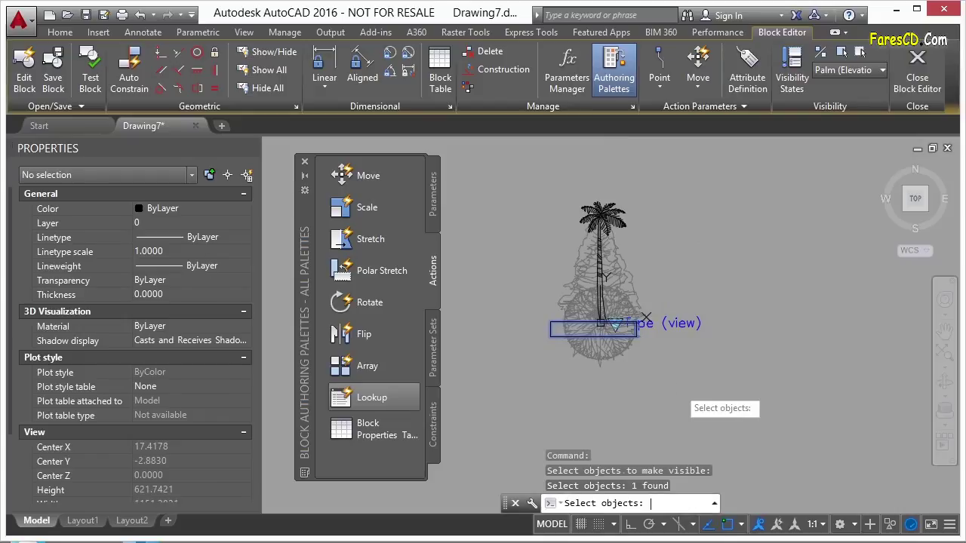
key(Return)
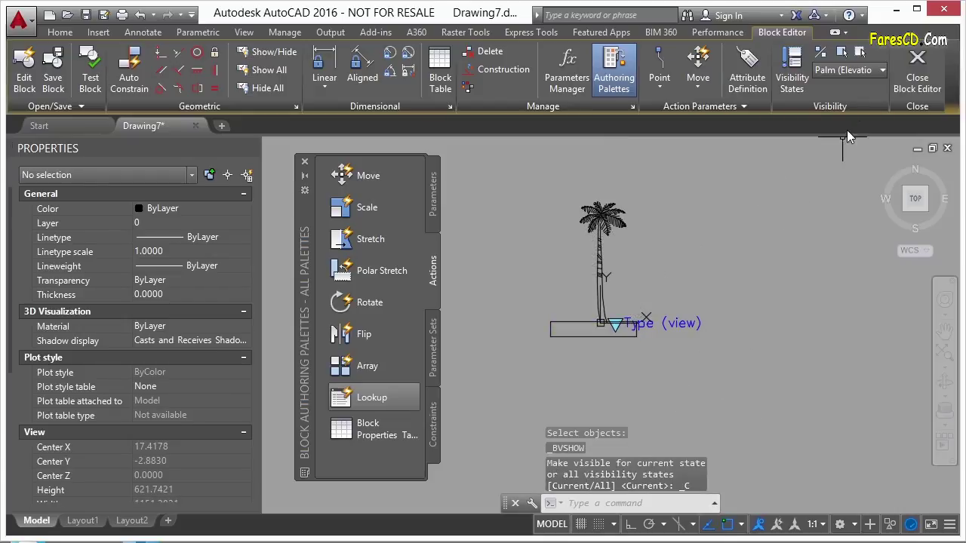
Check the Shrub (Plan) visibility state for the rectangle and return to Palm (Elevation).
click(863, 69)
click(852, 120)
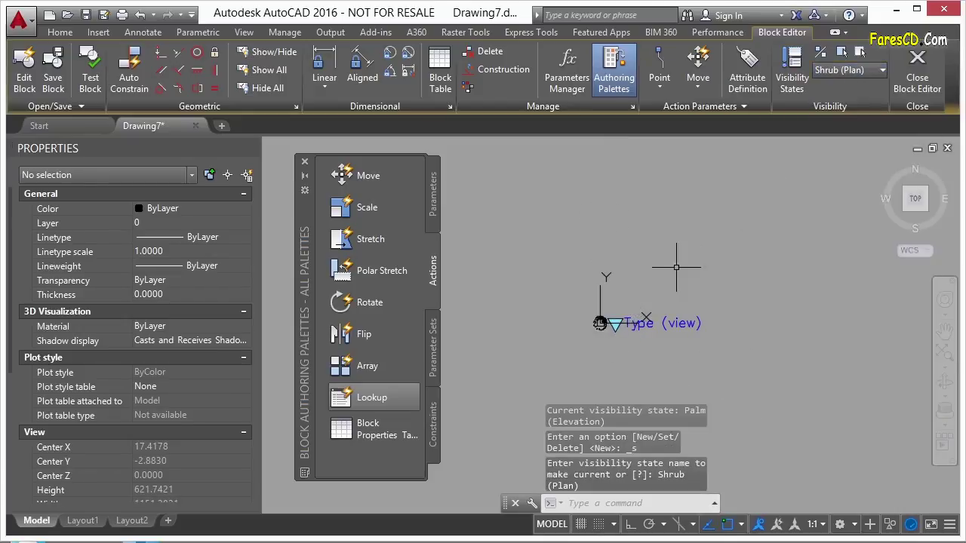
scroll(602, 305, down, 4)
click(864, 70)
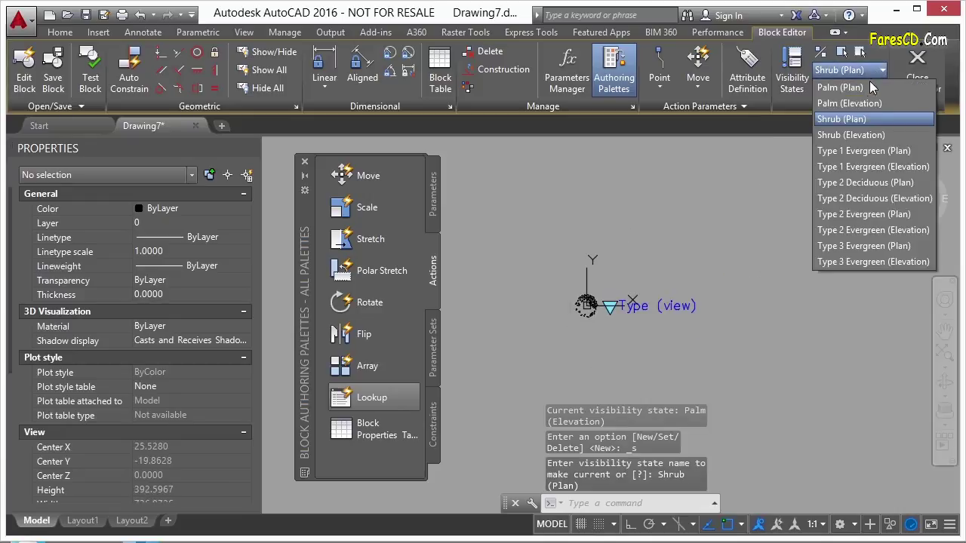
click(860, 103)
scroll(721, 218, down, 2)
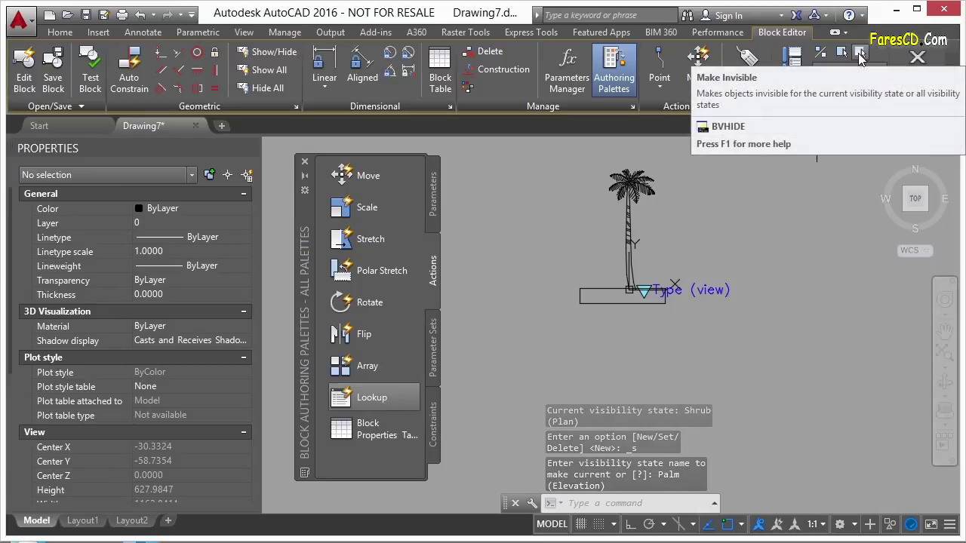
Make the rectangle under the palm invisible in the current Palm (Elevation) state.
click(860, 53)
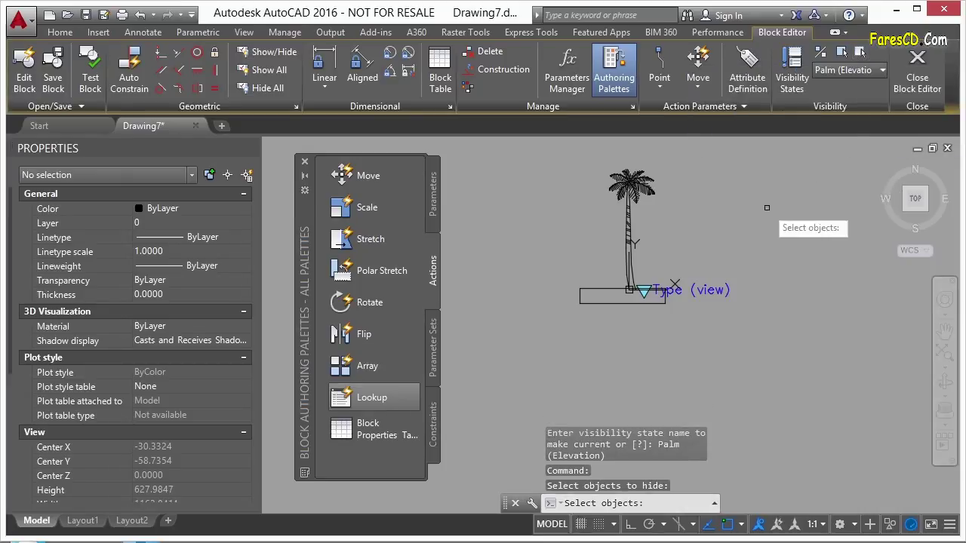
click(600, 289)
key(Return)
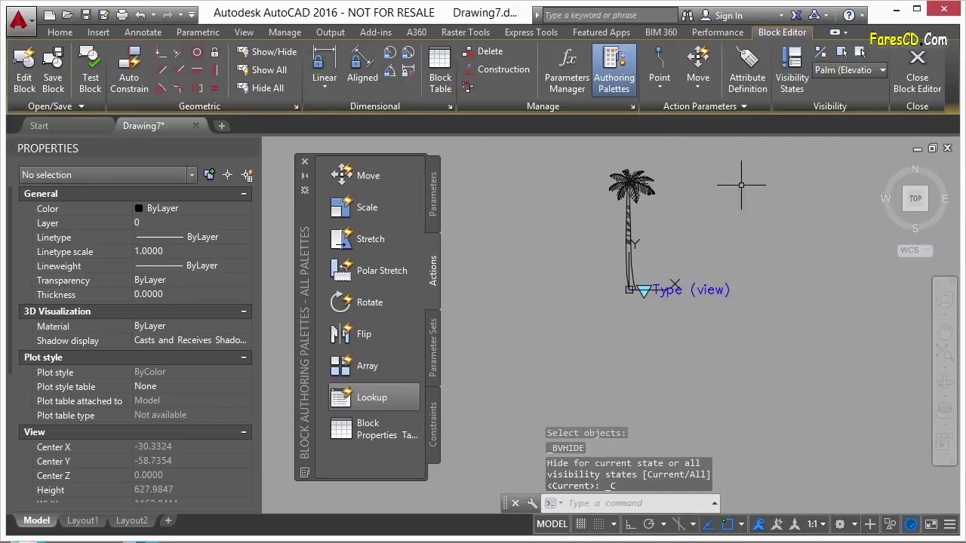
Create a visibility state named tree that leaves the visibility of existing objects unchanged.
click(792, 76)
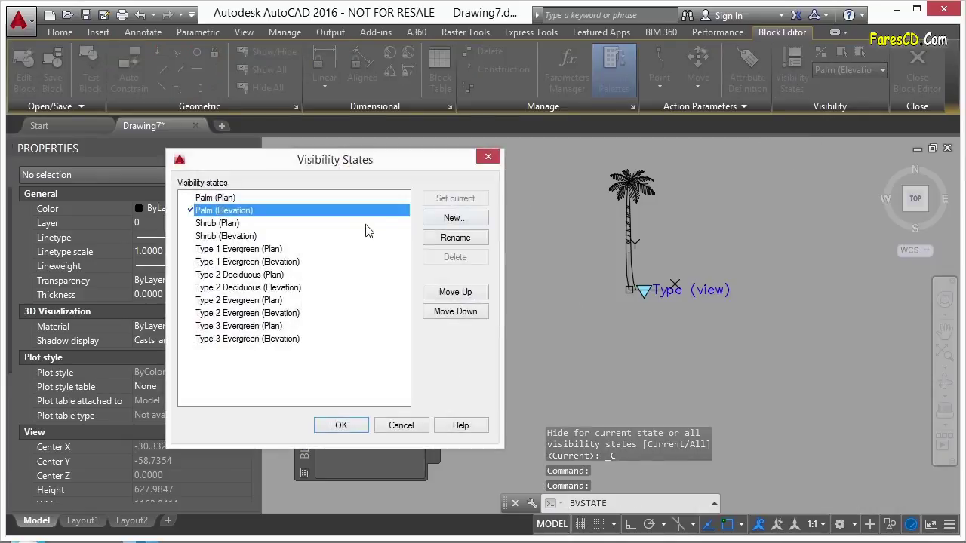
click(438, 218)
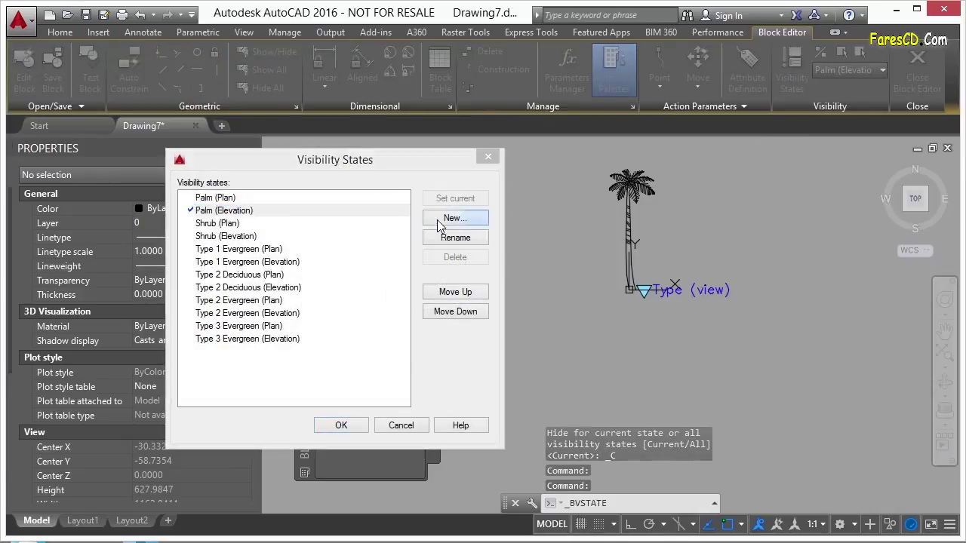
text(tree)
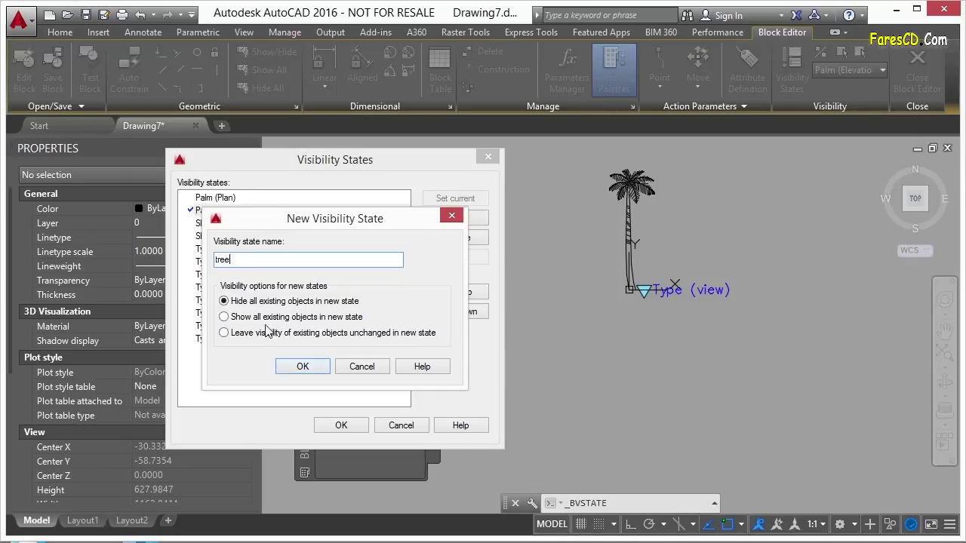
click(234, 317)
click(249, 333)
click(303, 367)
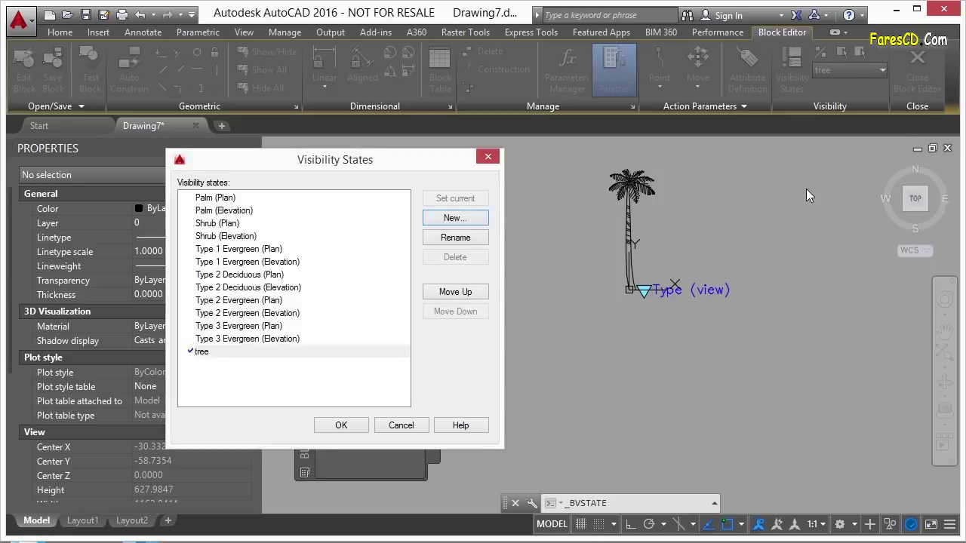
click(341, 425)
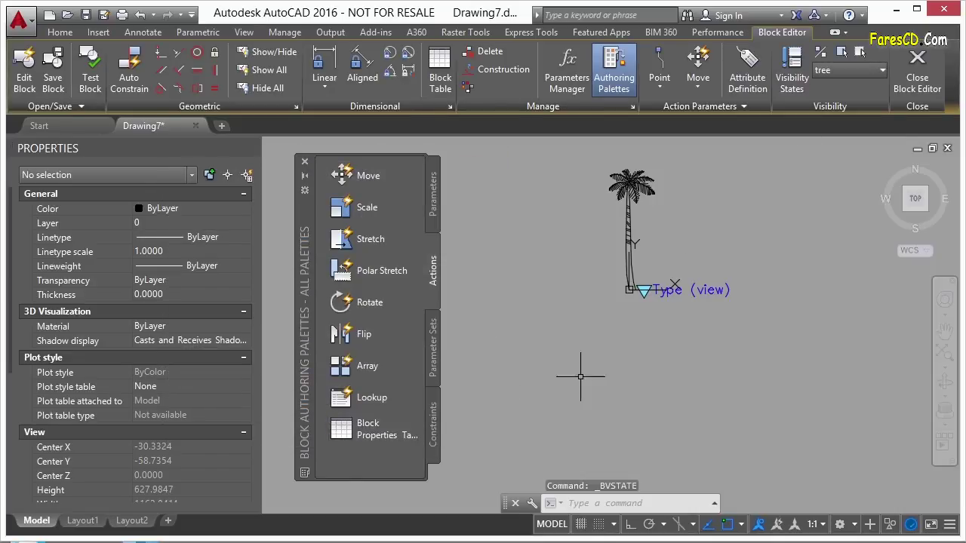
Hide the palm's trunk objects in the current tree visibility state.
click(858, 55)
scroll(672, 220, up, 2)
click(679, 302)
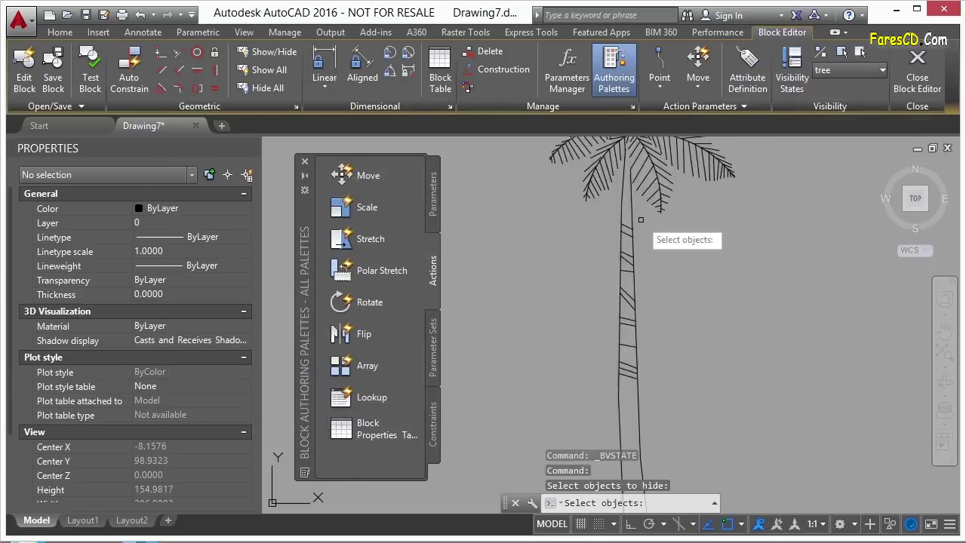
click(611, 344)
click(659, 302)
click(585, 401)
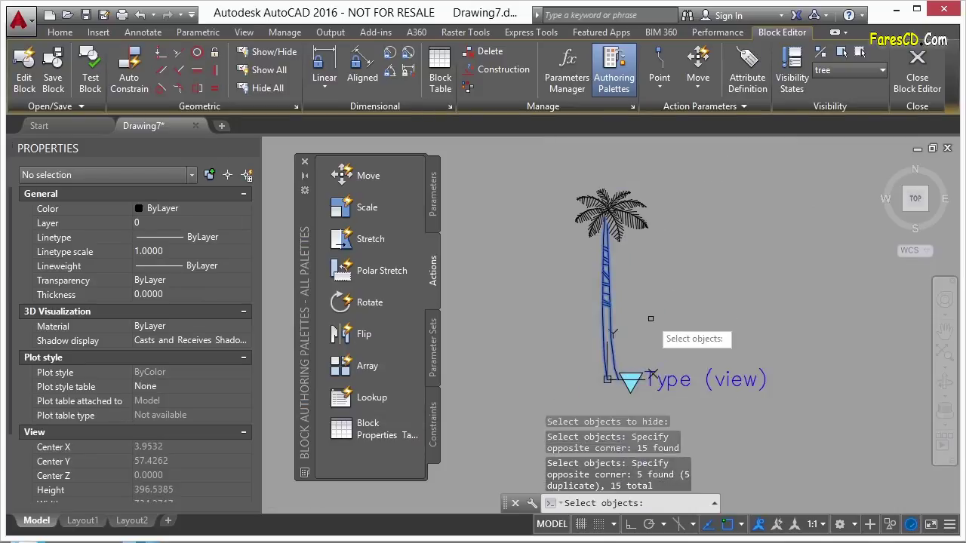
key(Return)
Move the palm fronds straight down to just above the block's origin in the tree state.
scroll(612, 184, up, 2)
scroll(528, 182, down, 2)
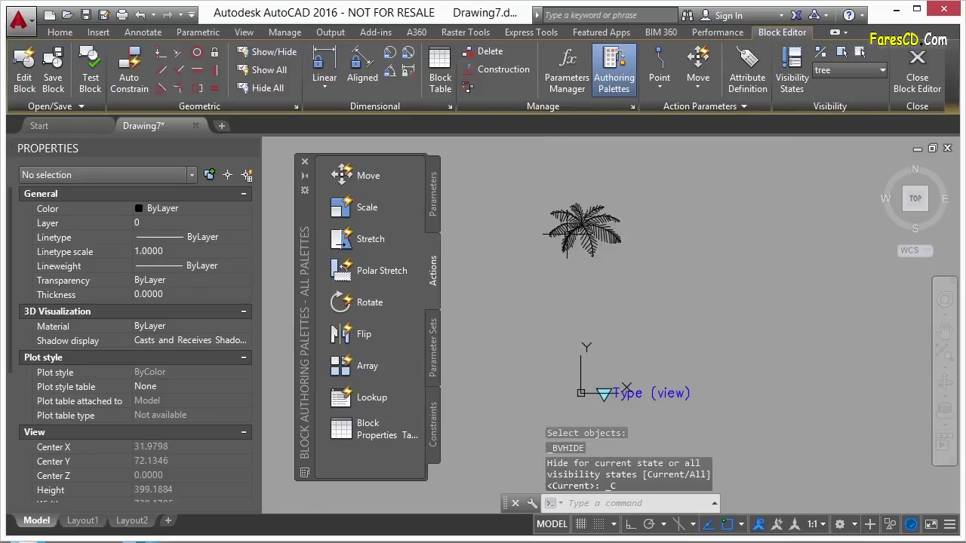
text(m)
key(Return)
click(516, 181)
click(687, 297)
key(Return)
click(653, 213)
click(654, 337)
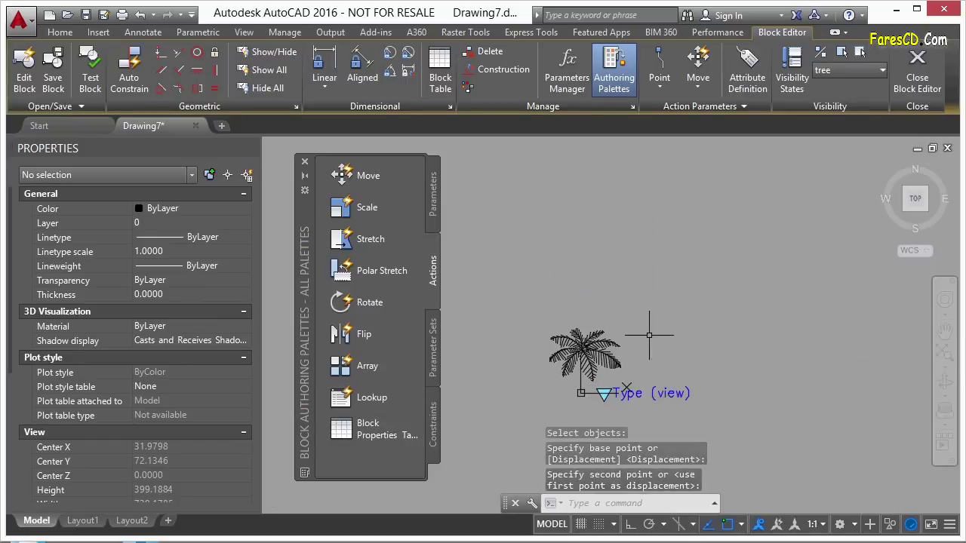
Check the palm in the Palm (Elevation) state and close the Block Editor, discarding the changes.
click(869, 69)
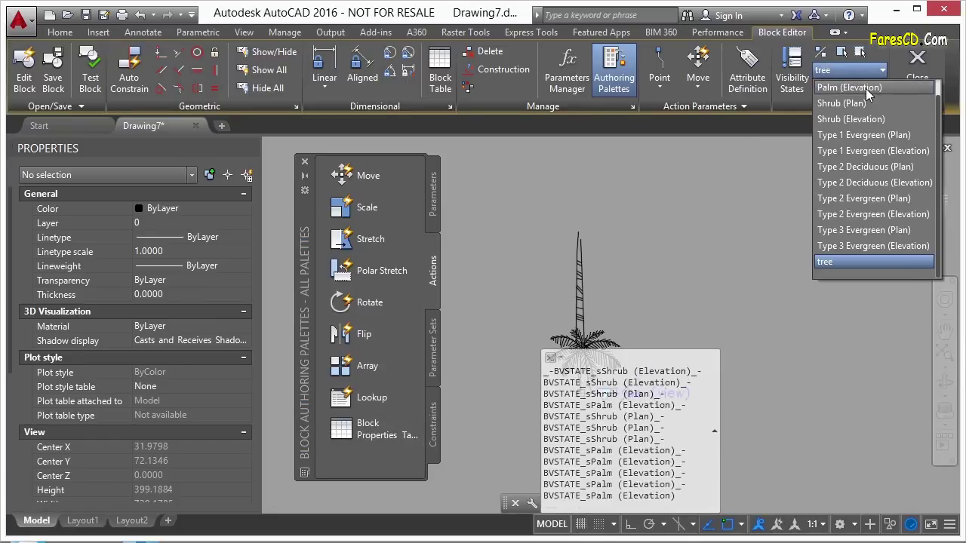
click(865, 88)
scroll(623, 327, up, 2)
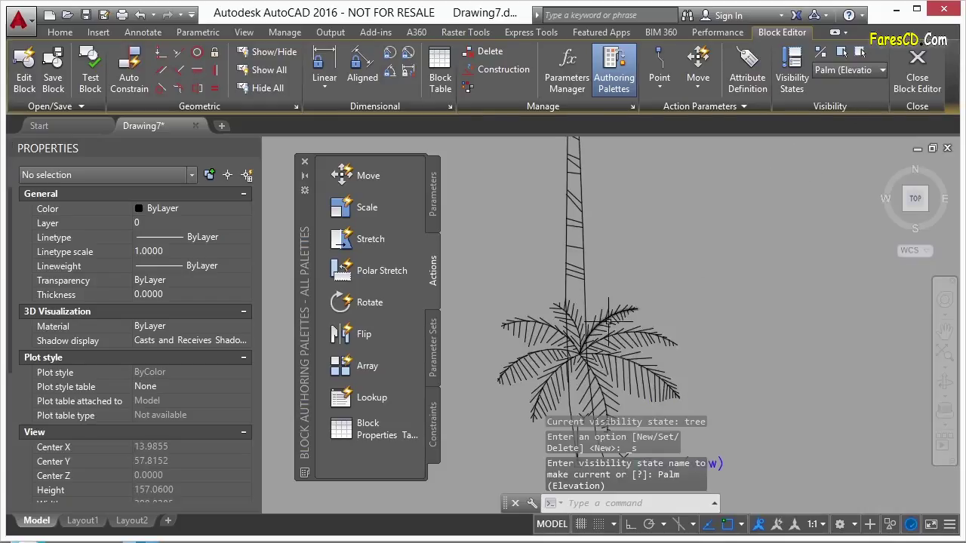
scroll(623, 294, down, 2)
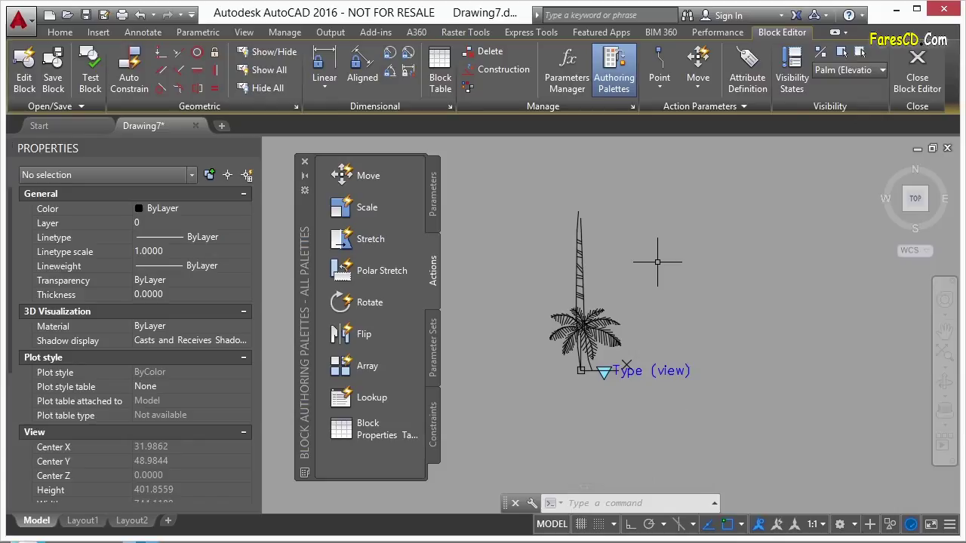
click(919, 83)
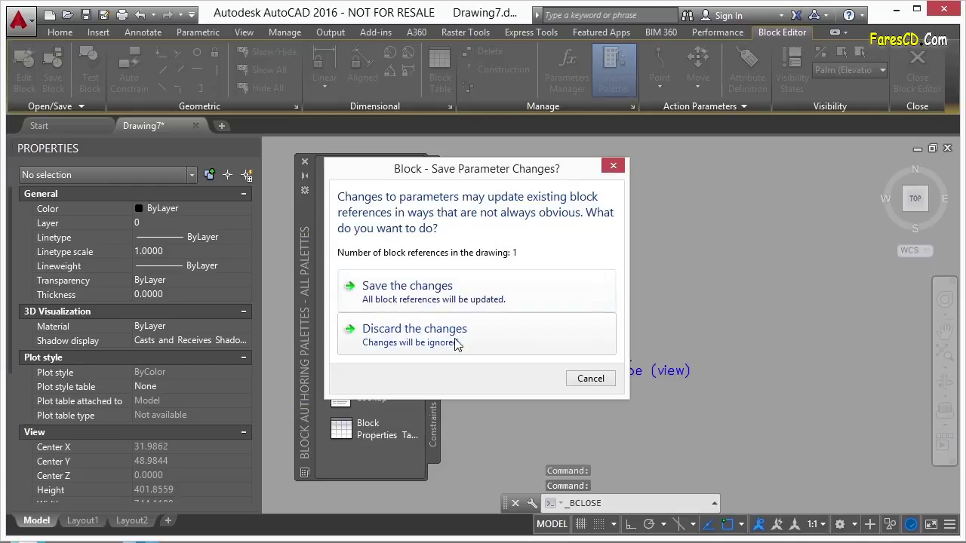
click(457, 332)
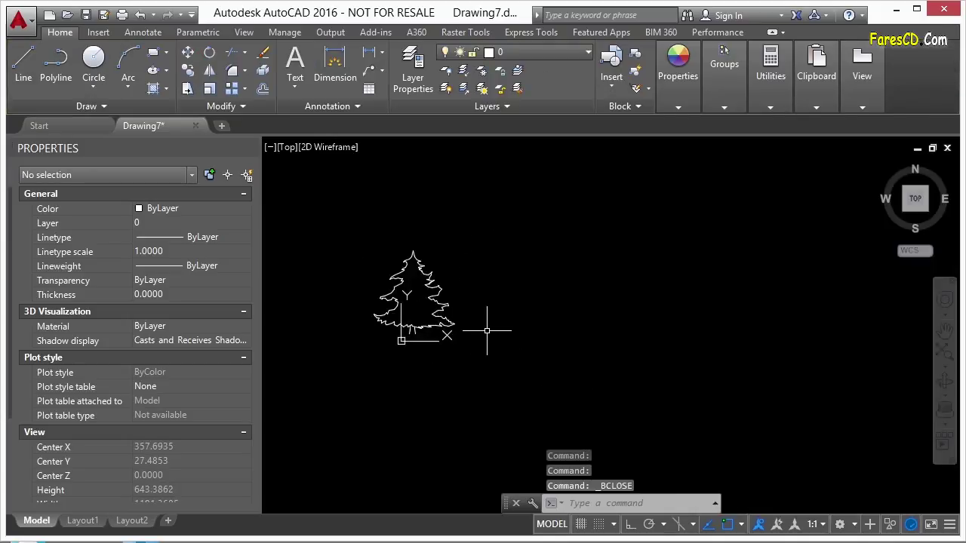
Insert the Manhole - Imperial block from the Civil tool palette into the drawing near the tree.
key(ctrl+3)
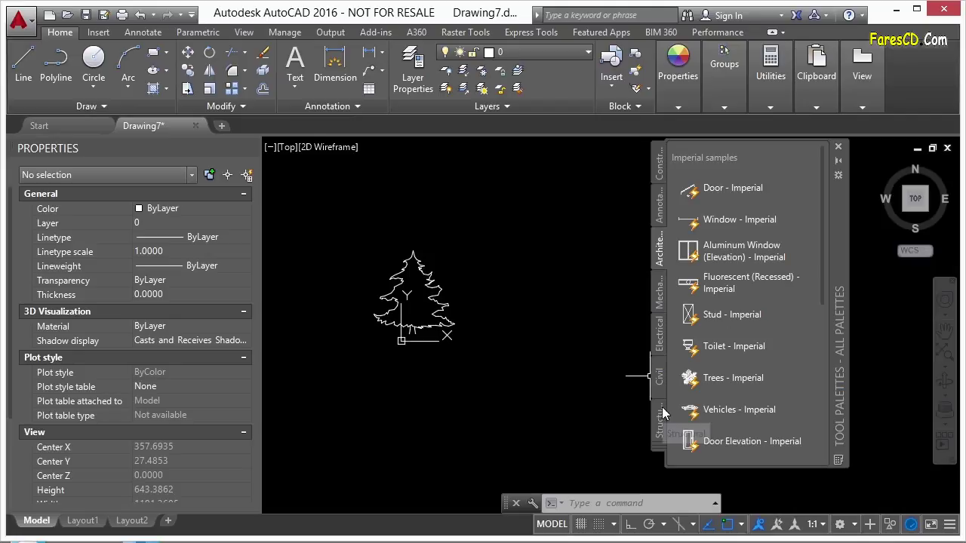
click(659, 377)
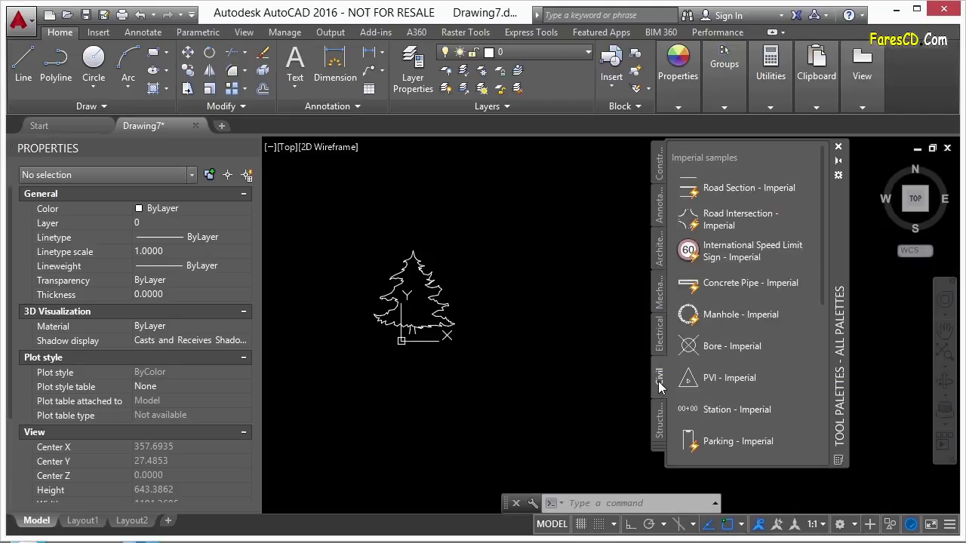
right_click(656, 446)
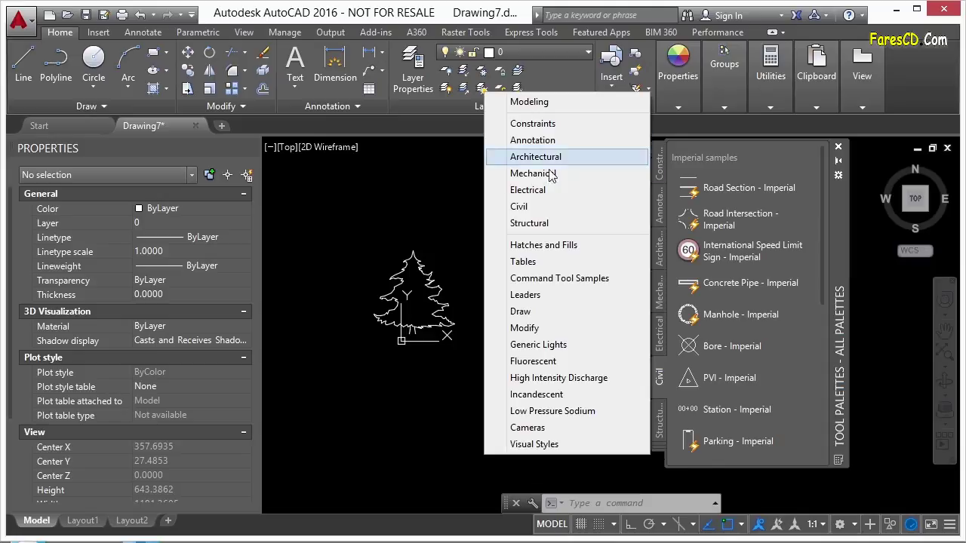
click(519, 209)
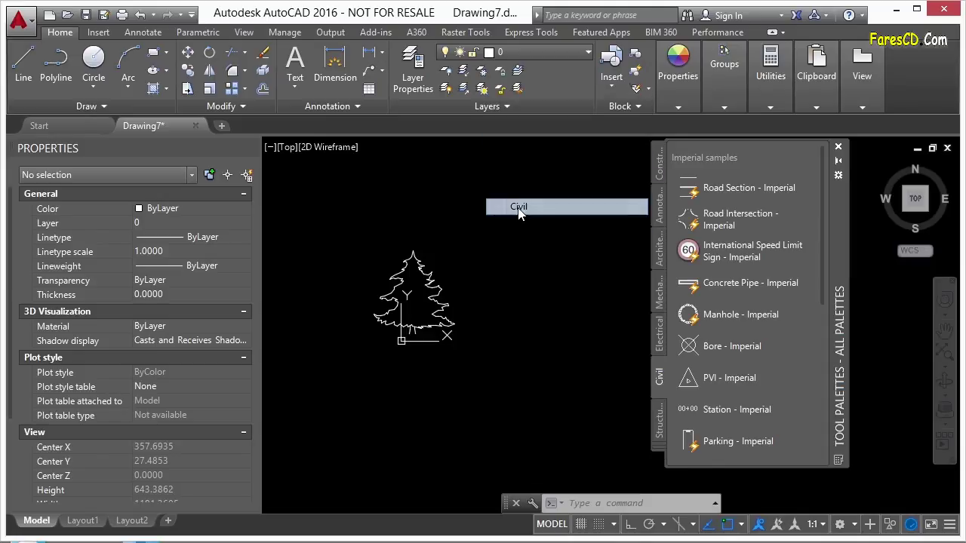
click(695, 315)
click(357, 317)
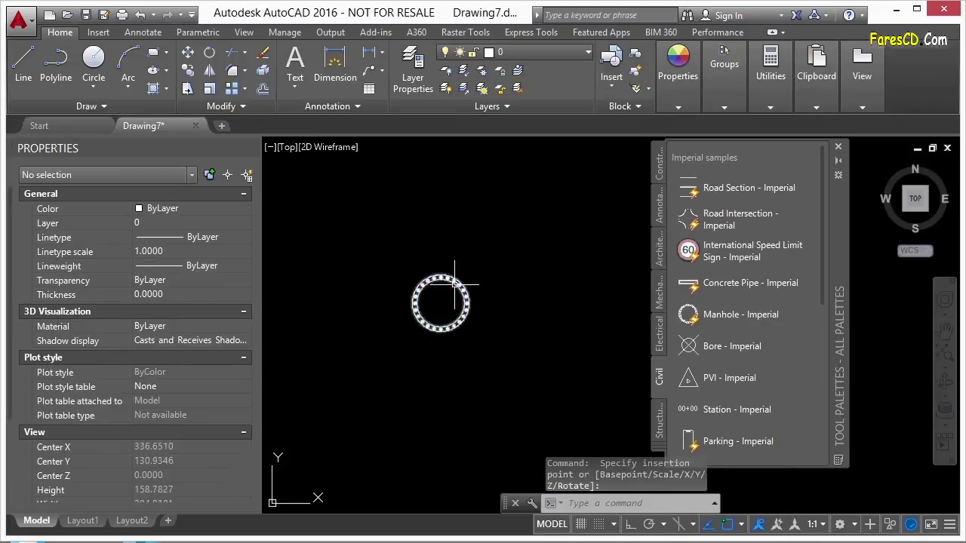
Resize the manhole block several times with its radius grip and clear the selection.
click(456, 285)
scroll(445, 287, up, 4)
click(504, 277)
click(513, 280)
click(510, 279)
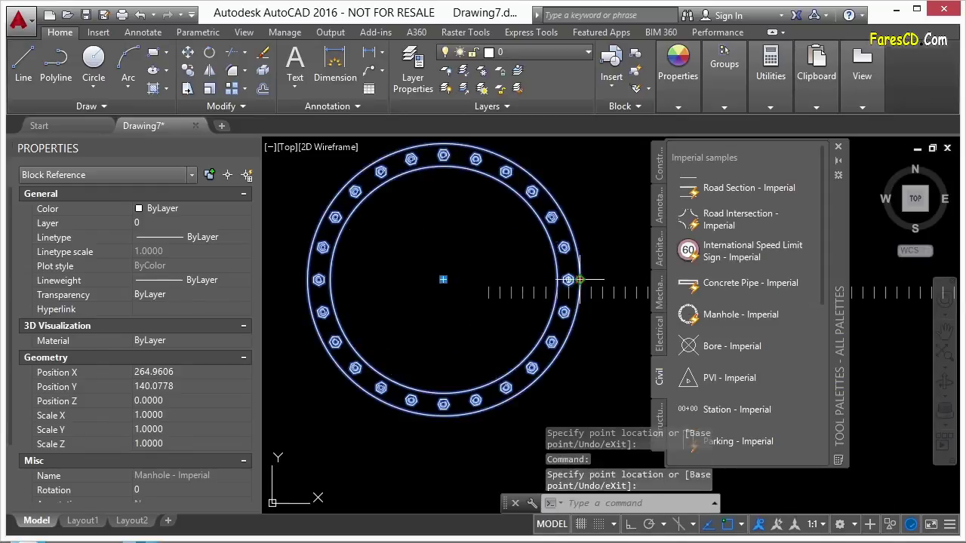
click(534, 279)
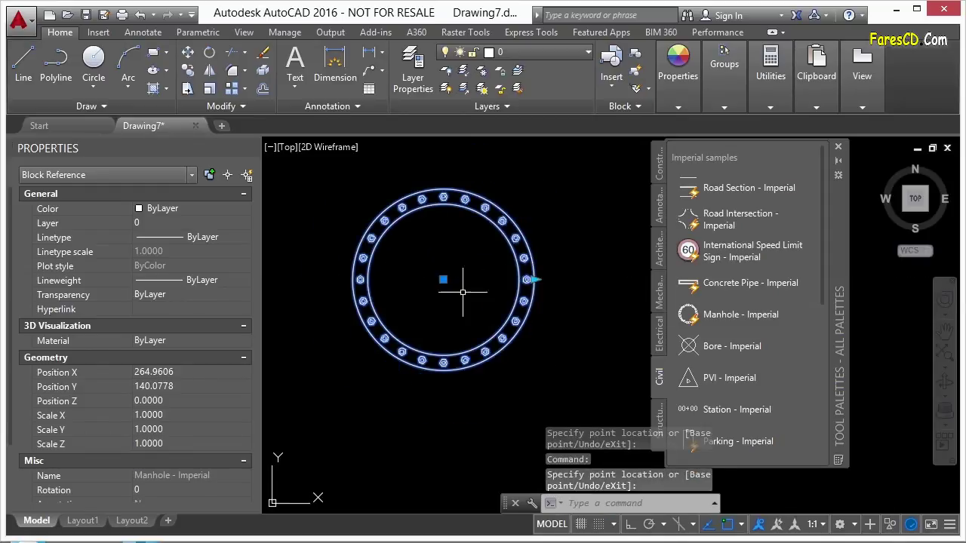
click(532, 279)
click(534, 291)
click(533, 290)
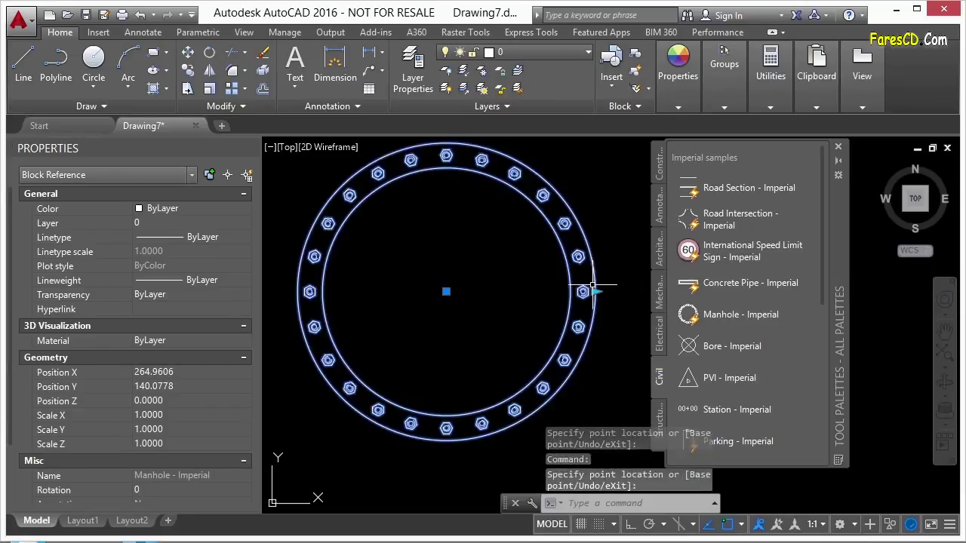
scroll(574, 287, up, 2)
scroll(578, 298, down, 2)
key(Escape)
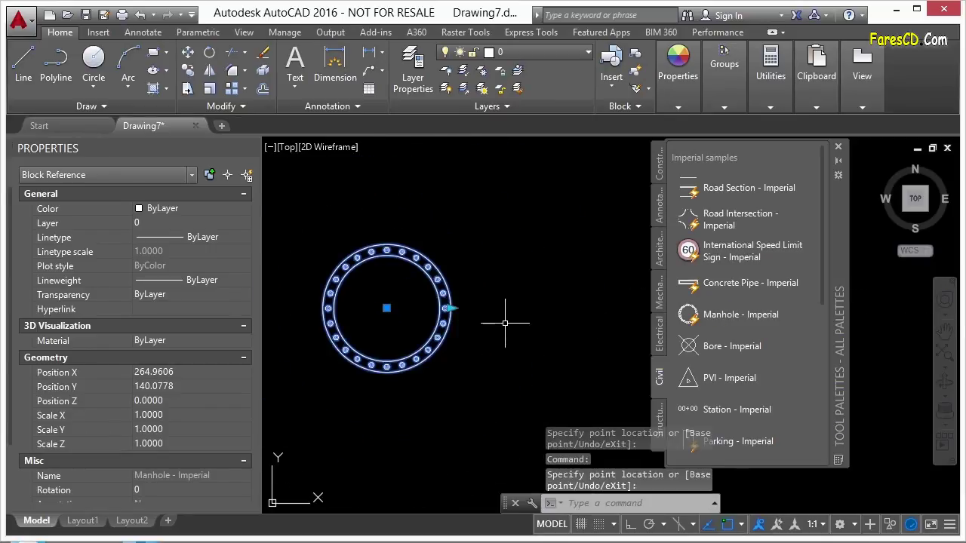
click(524, 309)
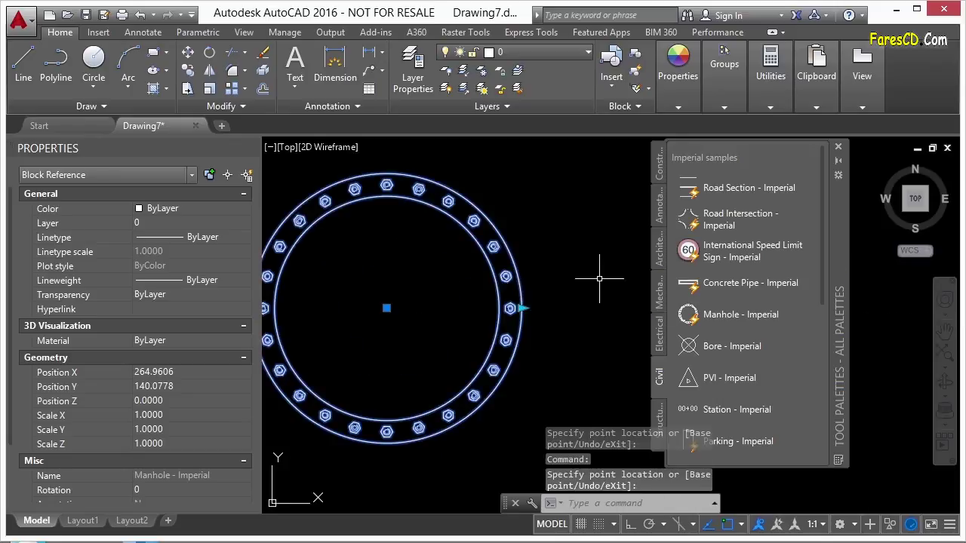
scroll(590, 273, down, 2)
key(Escape)
Open the manhole block in the Block Editor and close the tool palettes.
click(531, 256)
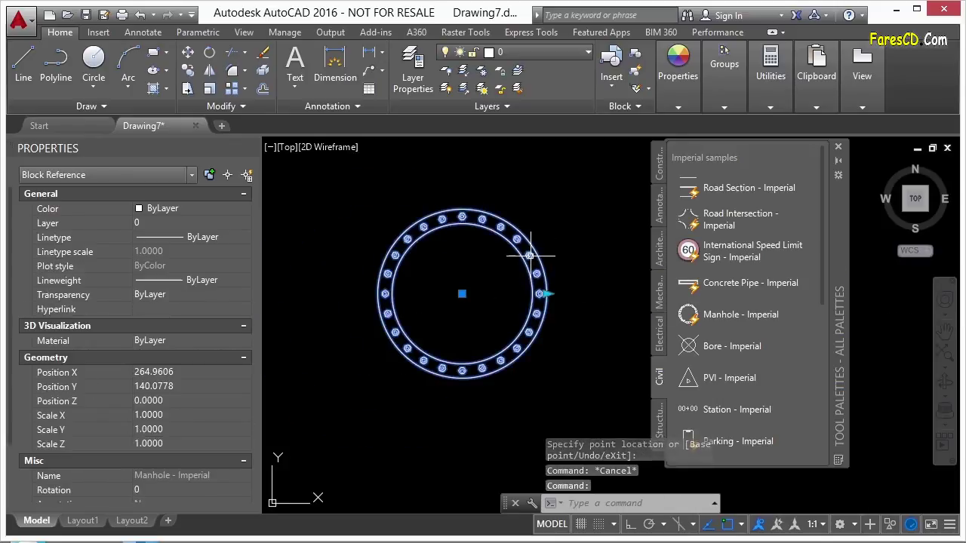
right_click(531, 257)
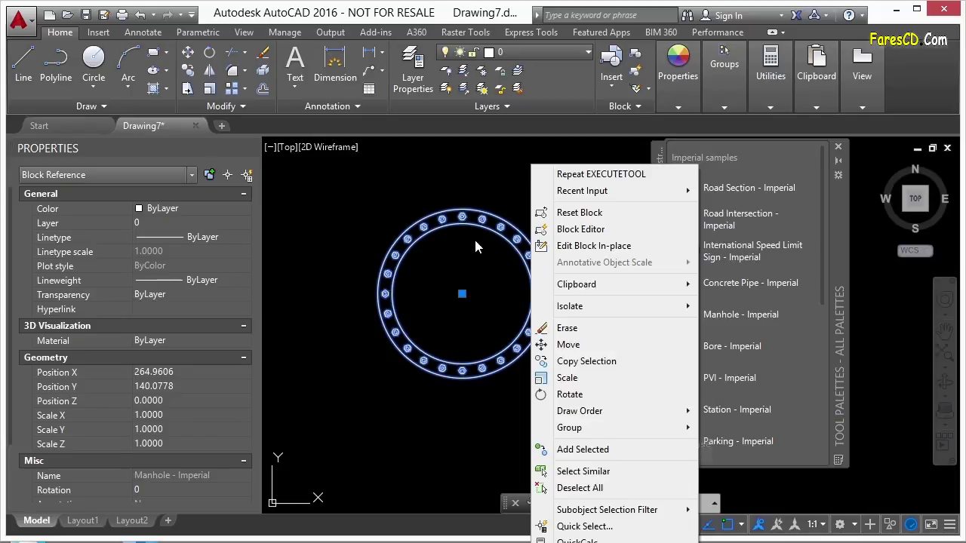
click(555, 229)
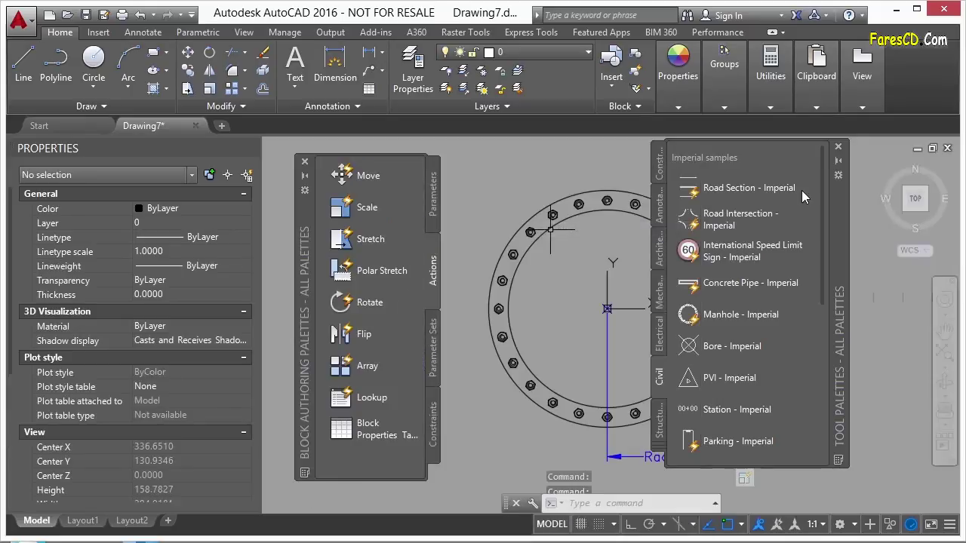
click(838, 146)
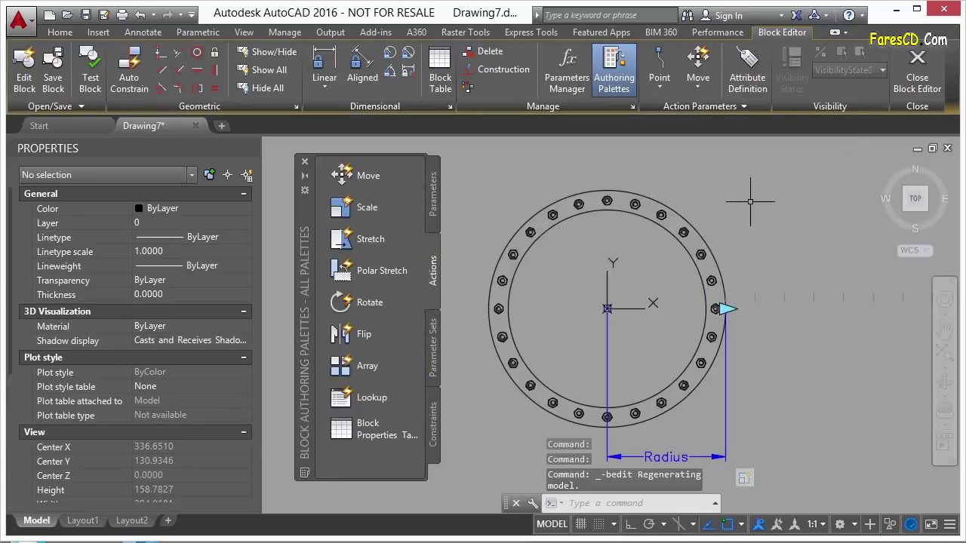
Display the block authoring parameters and erase the Radius linear parameter from the manhole block.
click(435, 216)
click(688, 356)
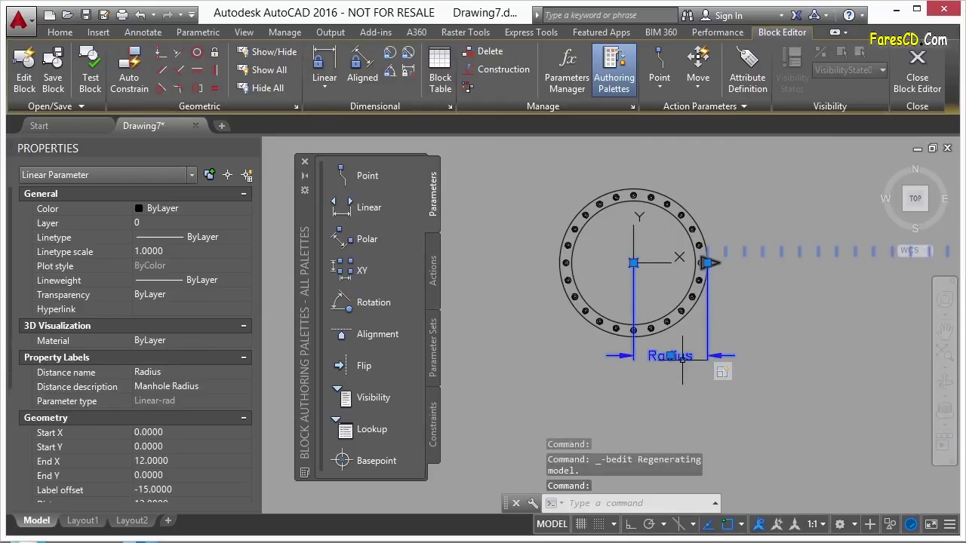
key(Escape)
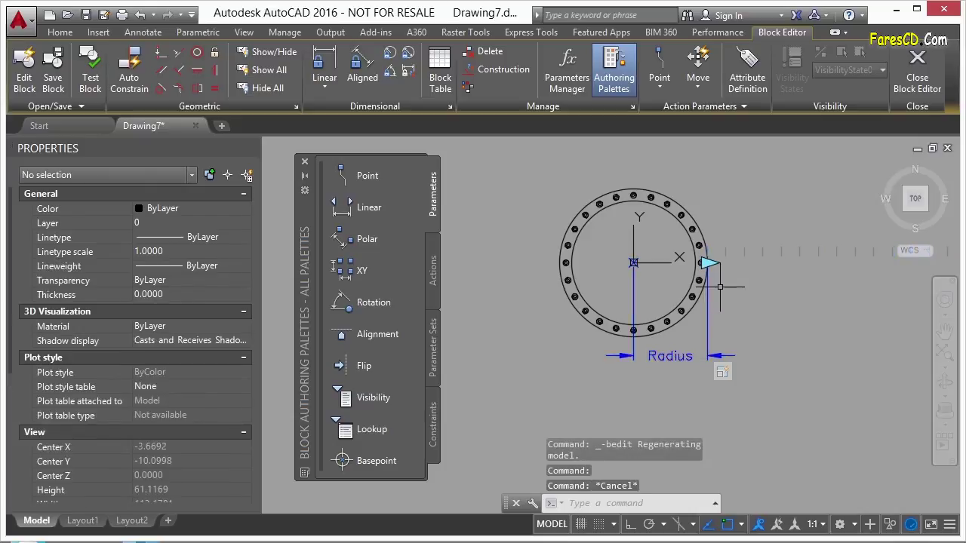
click(744, 349)
click(685, 393)
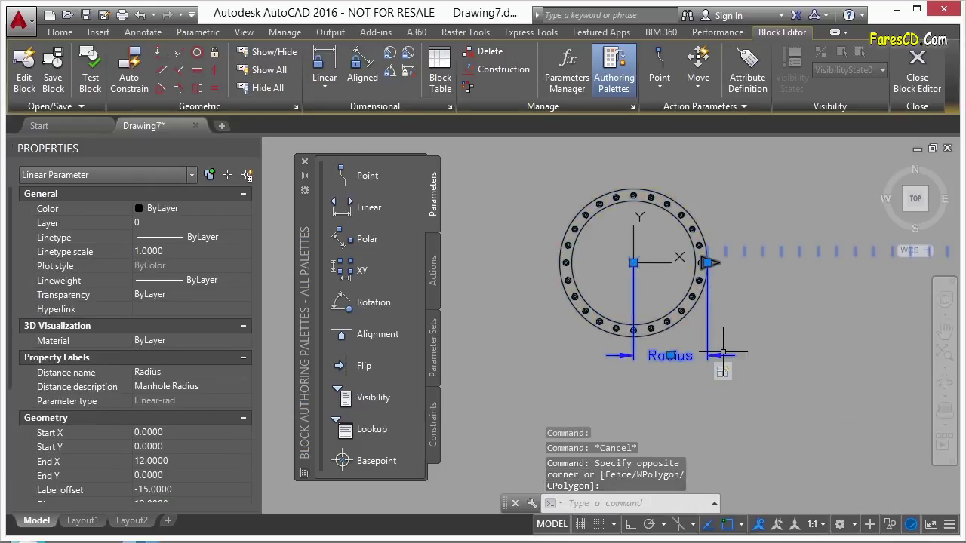
text(erase)
key(Return)
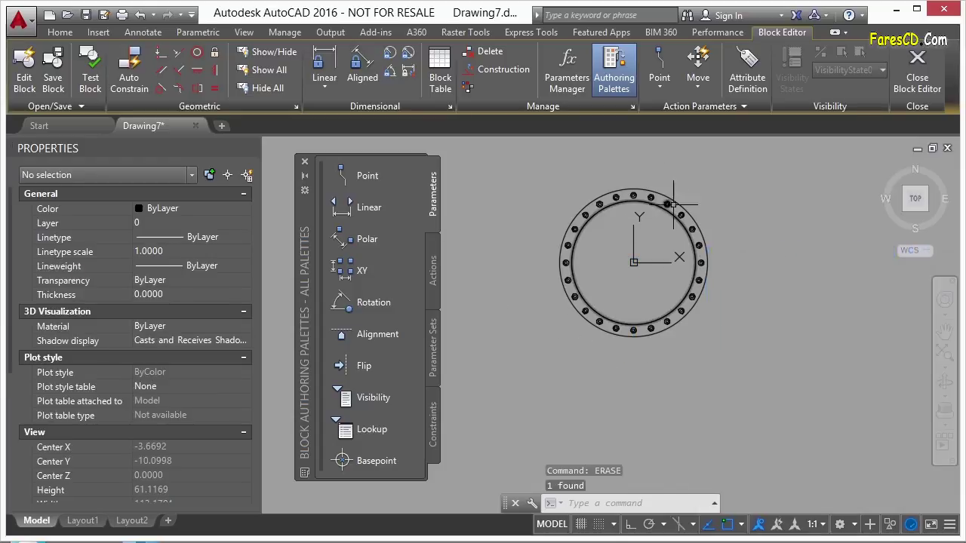
Add a linear parameter from the outer circle's right quadrant to the manhole's center, with its label below the geometry.
middle_drag(670, 253, 633, 267)
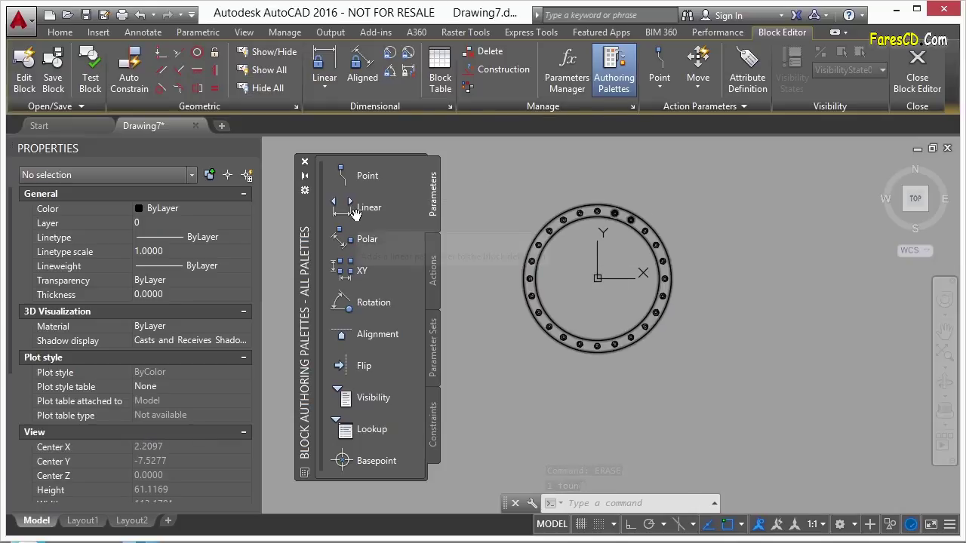
click(367, 215)
scroll(592, 275, up, 2)
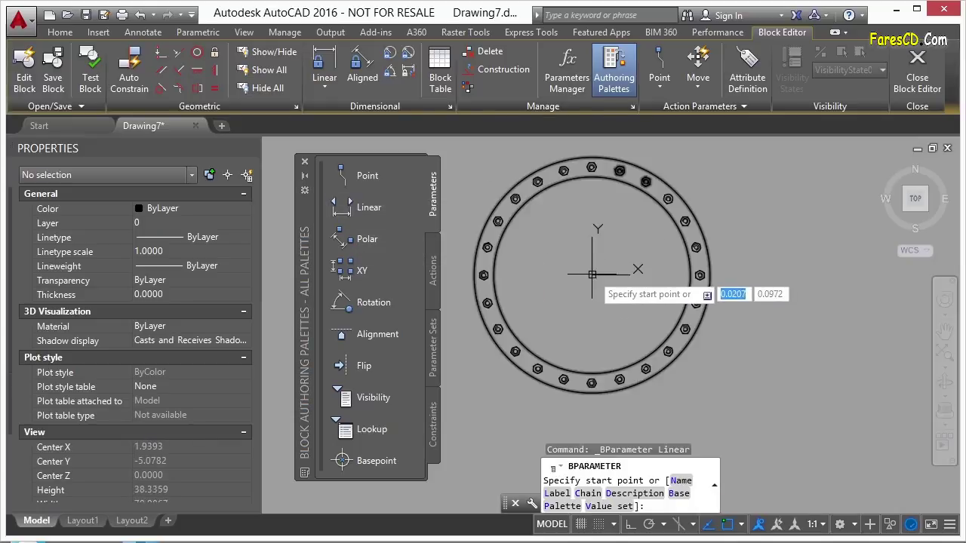
click(710, 275)
text(cen)
key(Return)
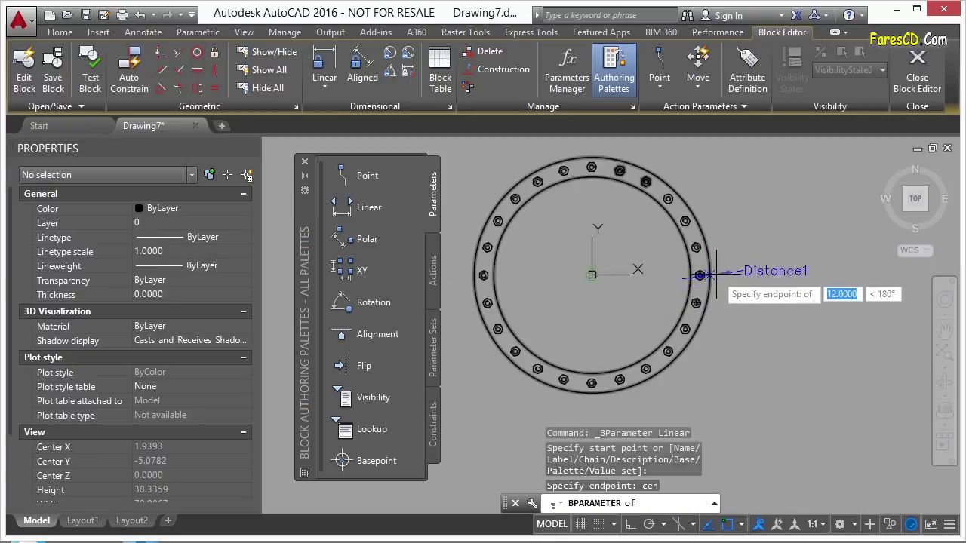
scroll(694, 281, up, 2)
scroll(710, 272, down, 2)
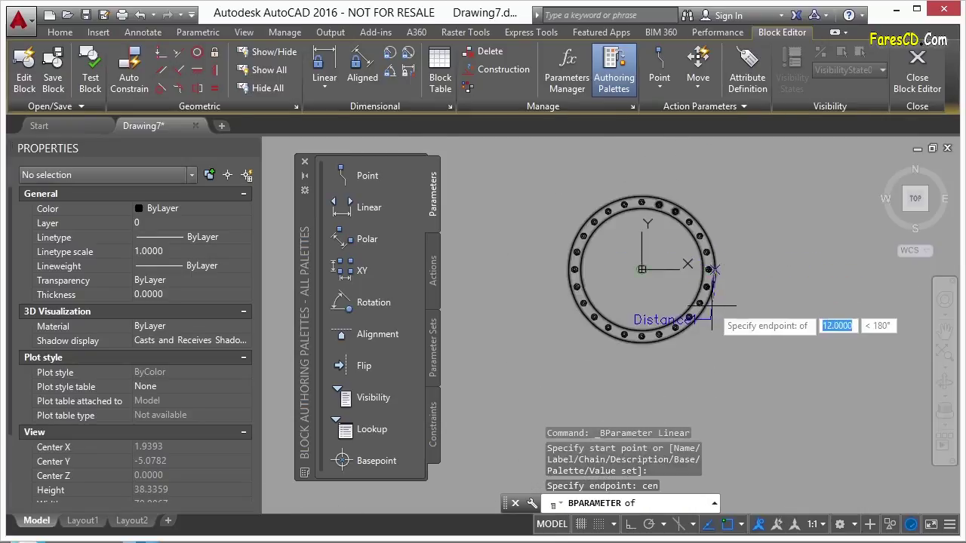
scroll(721, 369, up, 2)
click(668, 336)
scroll(532, 215, down, 4)
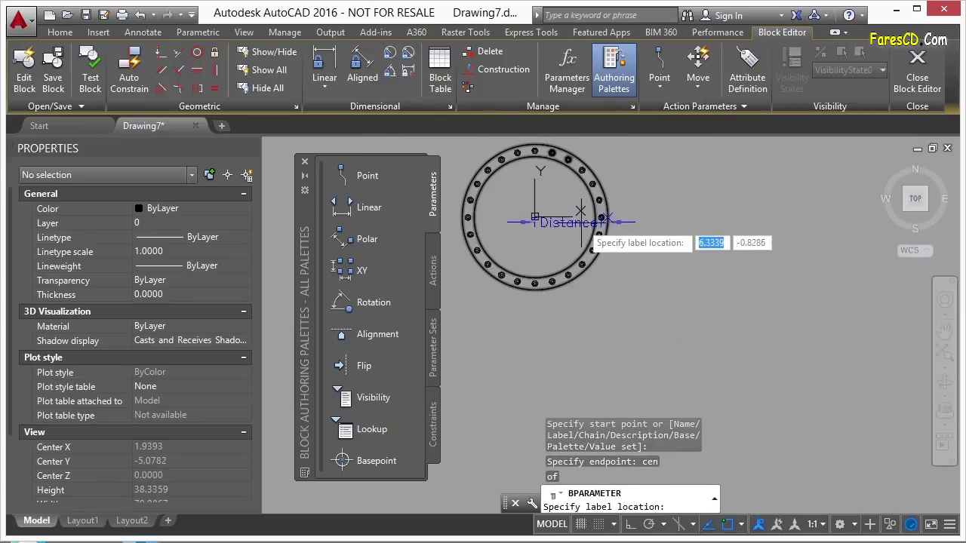
click(600, 328)
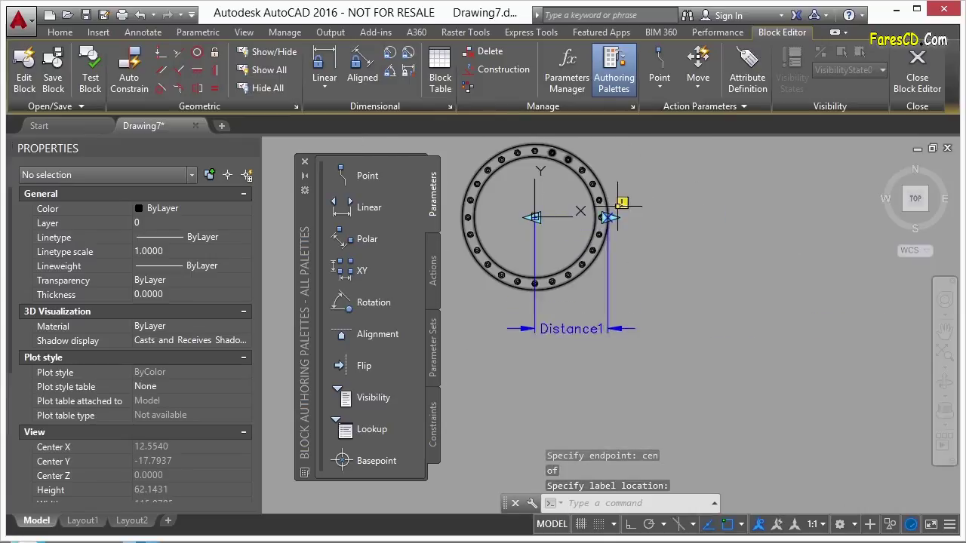
Rename the new linear parameter's distance as Radius.
click(586, 328)
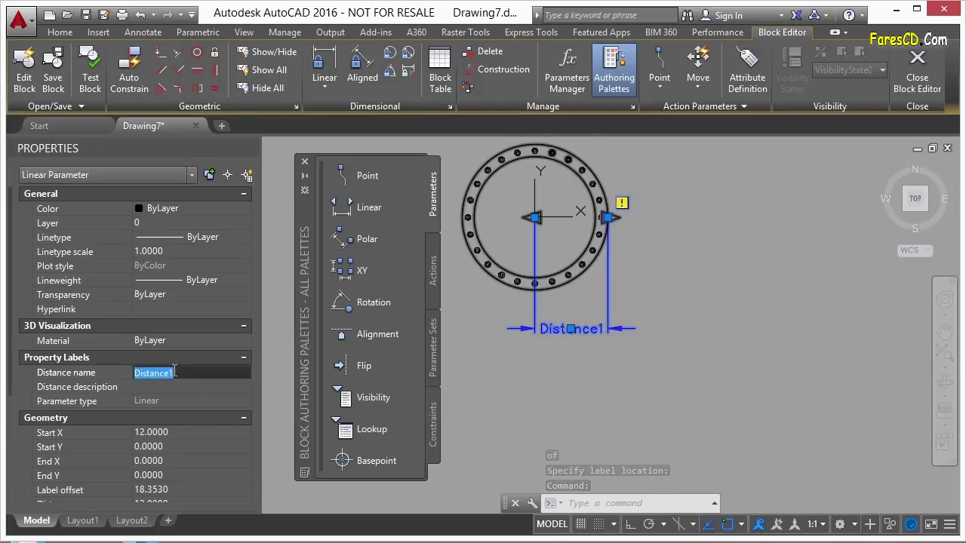
text(Radius)
key(Return)
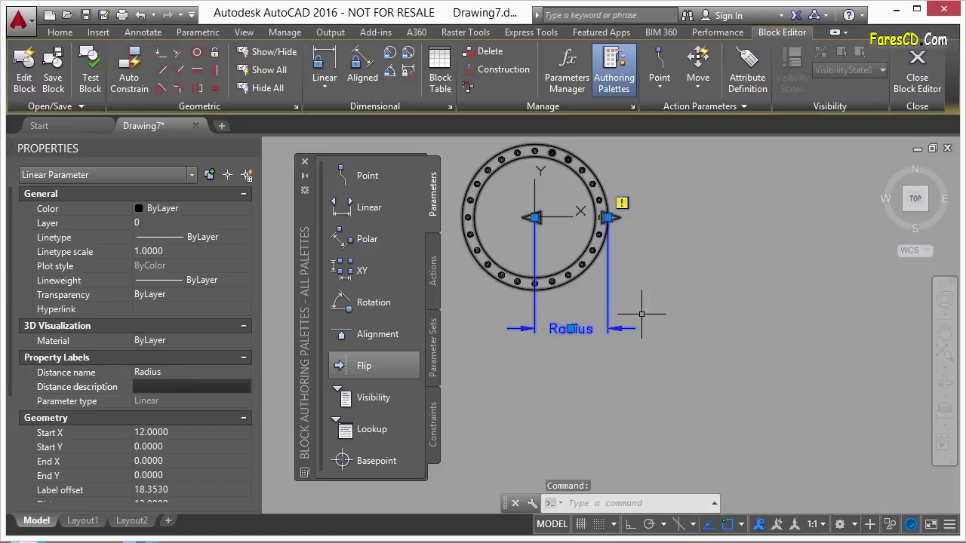
Attach a Scale action to the Radius parameter with the whole manhole geometry as its selection set.
click(438, 277)
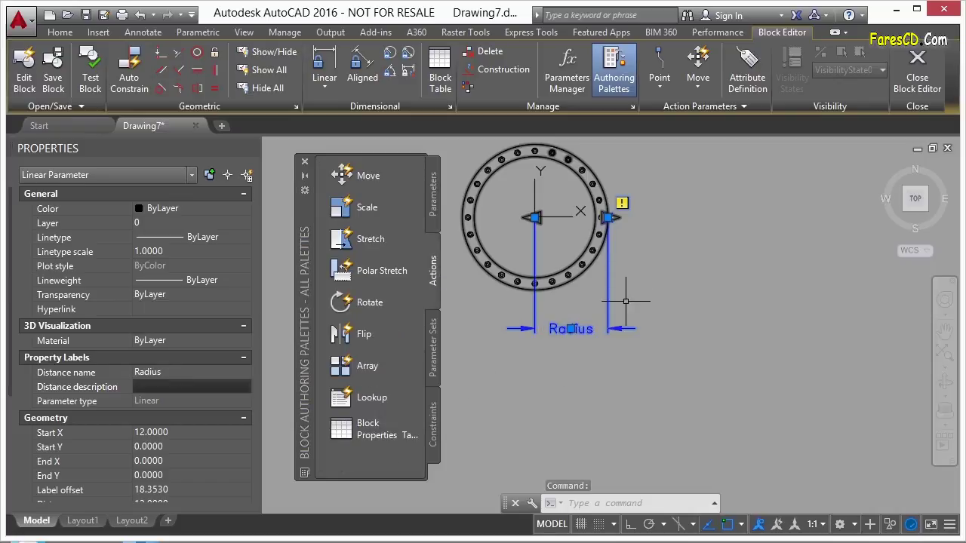
scroll(709, 308, down, 2)
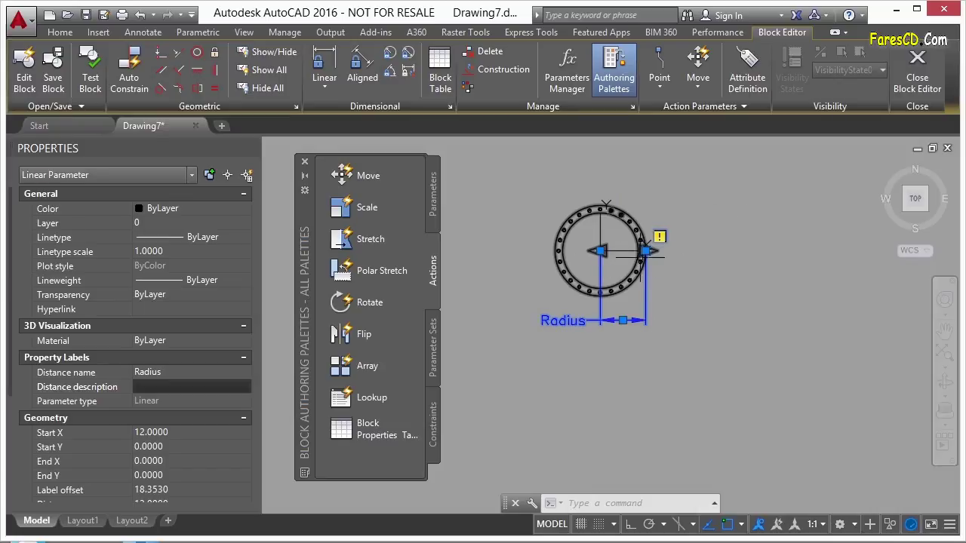
click(364, 208)
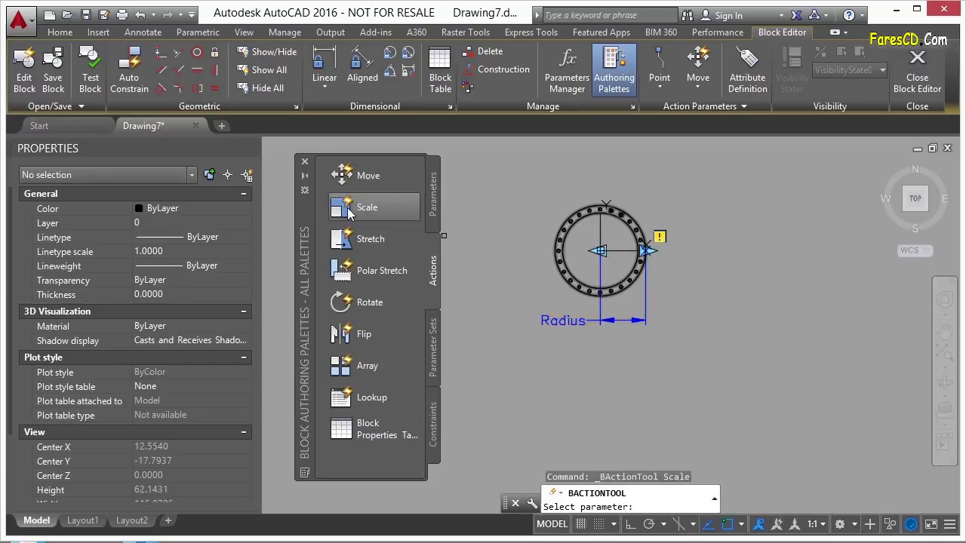
click(643, 301)
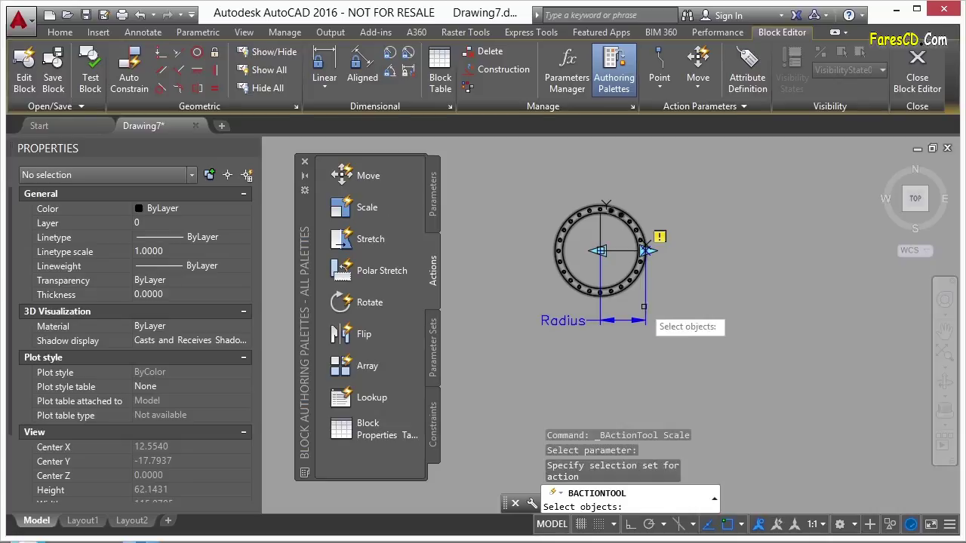
click(723, 182)
click(551, 353)
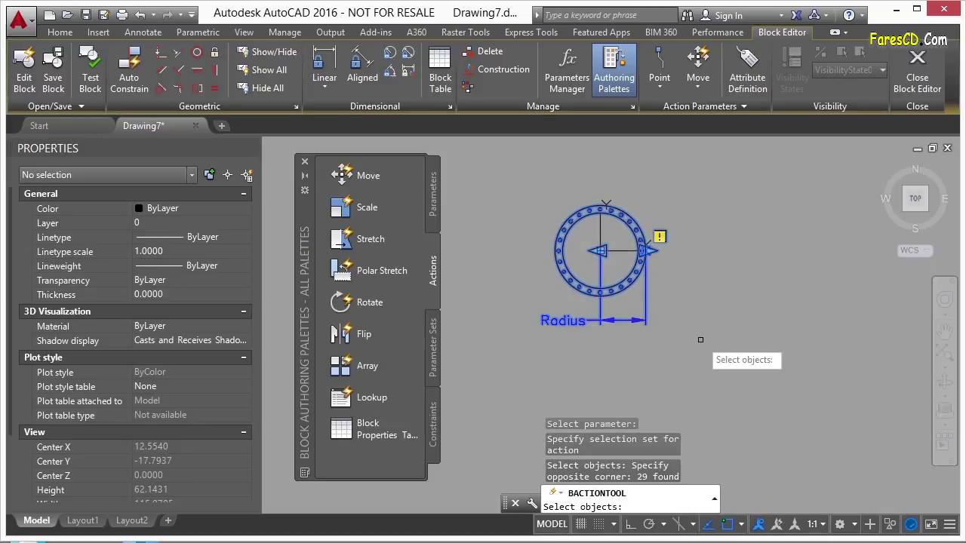
key(Return)
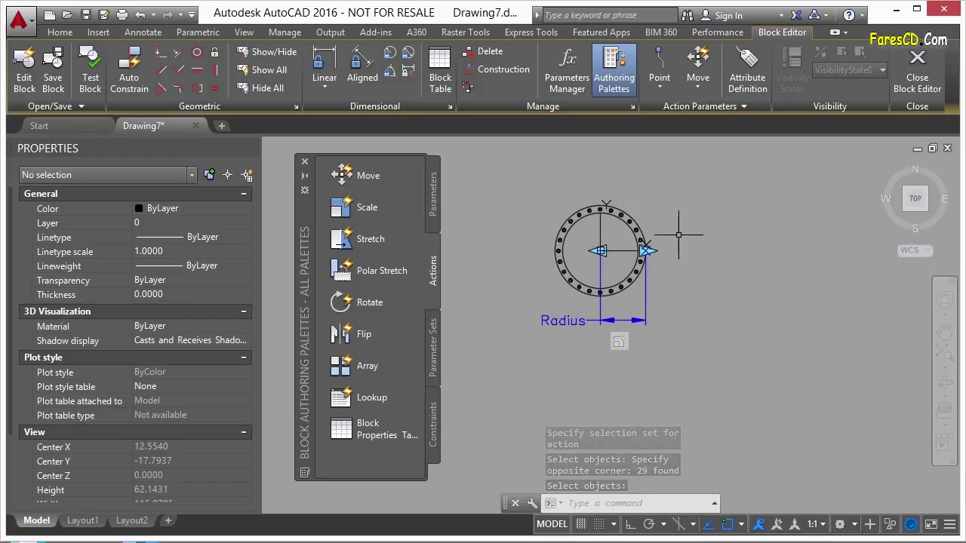
Test the manhole block by resizing it with its radius parameter grips and close the test window.
click(90, 78)
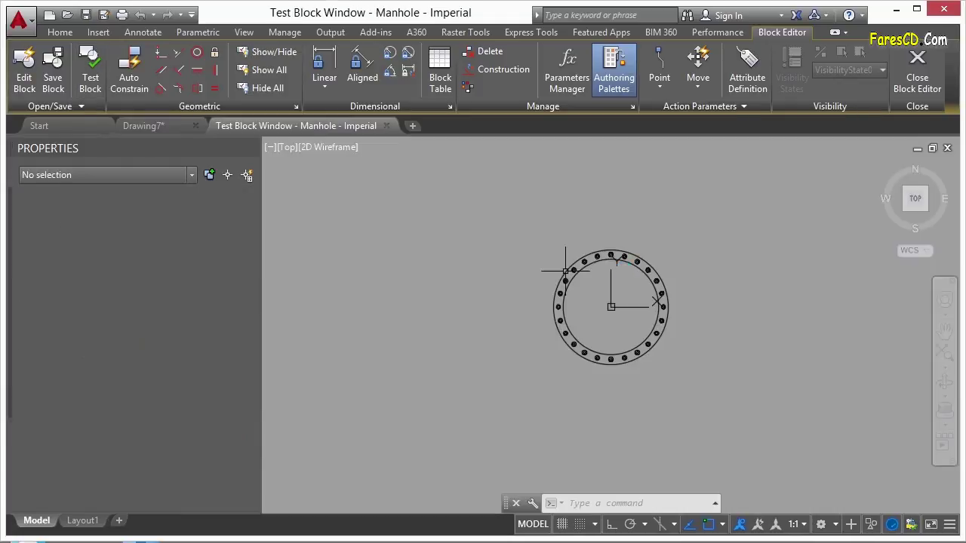
click(627, 270)
click(668, 307)
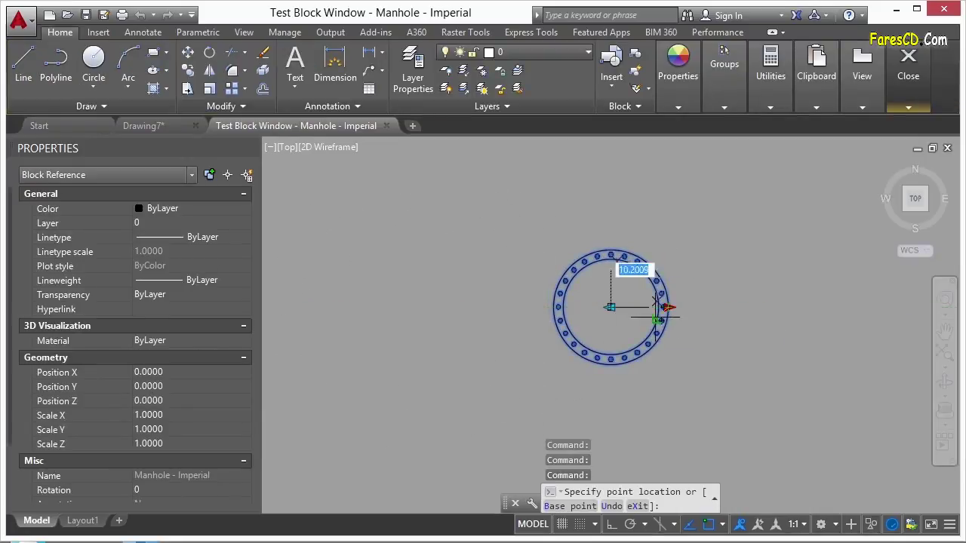
click(627, 307)
click(610, 308)
key(Escape)
key(Escape)
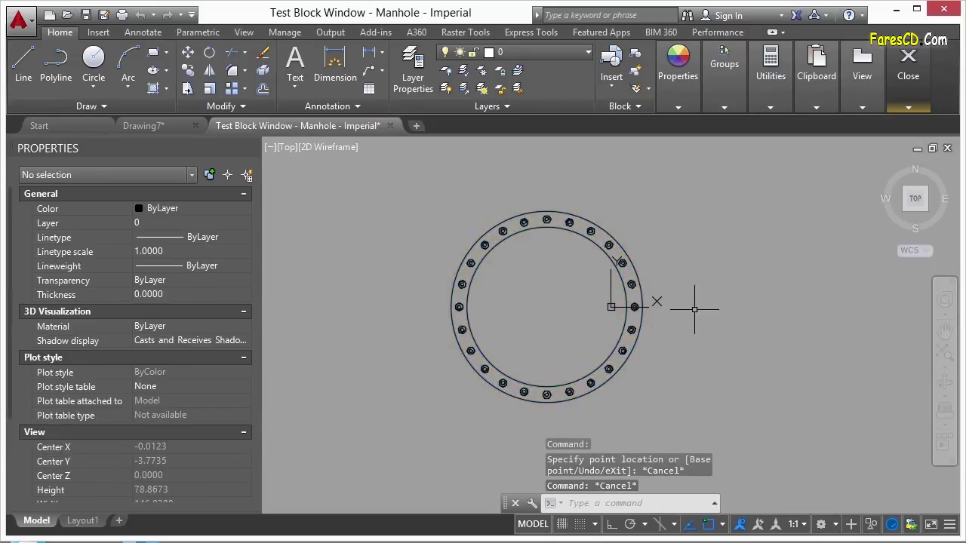
click(639, 304)
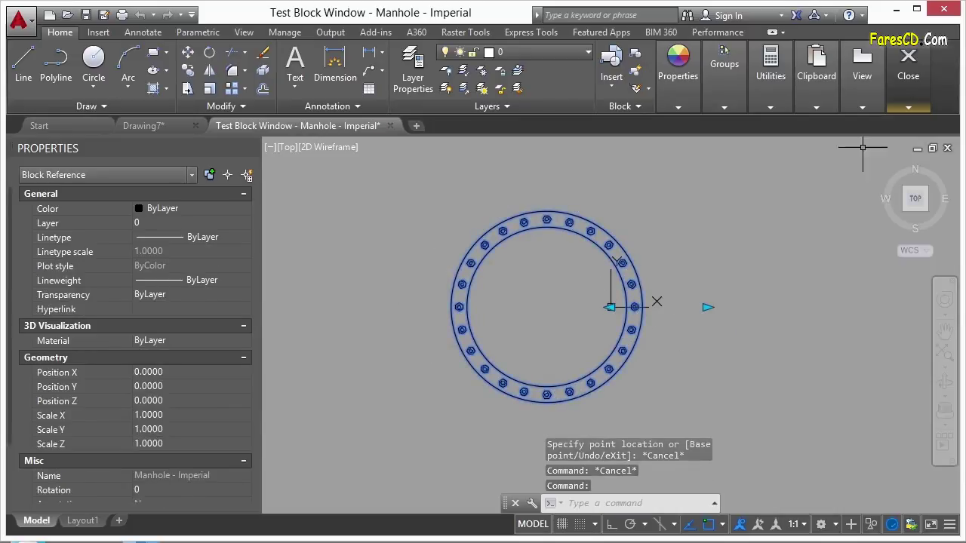
click(917, 104)
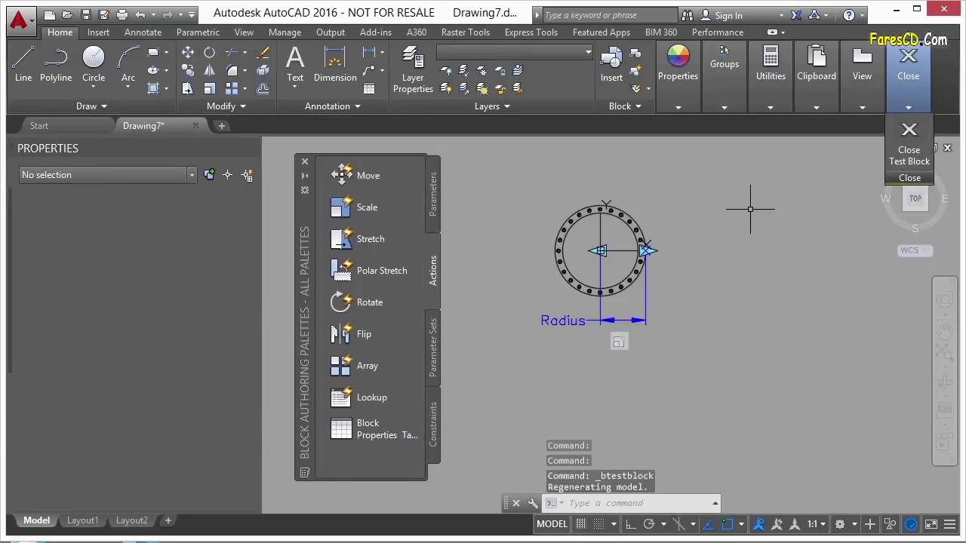
Modify the Scale action's selection set with a crossing window over the upper part of the manhole.
click(618, 341)
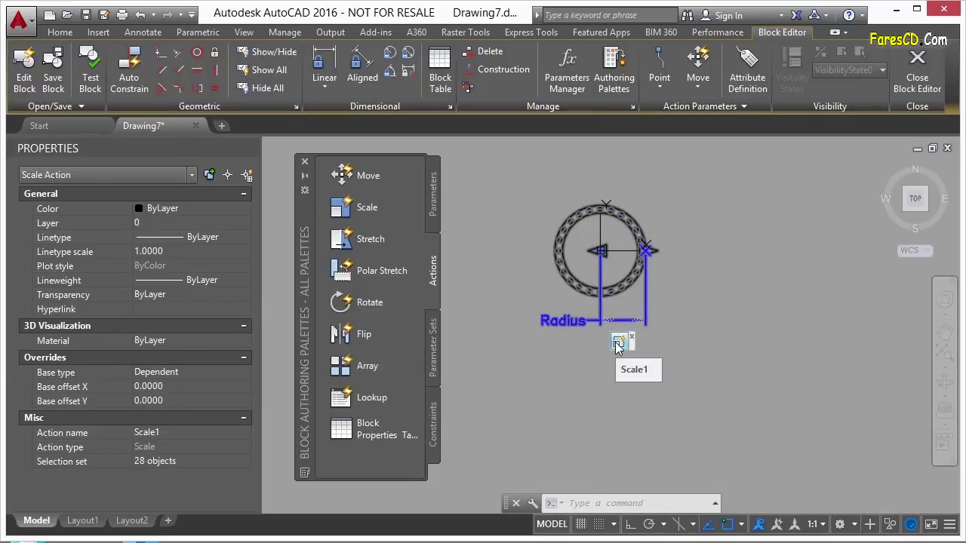
key(Escape)
click(618, 344)
right_click(618, 345)
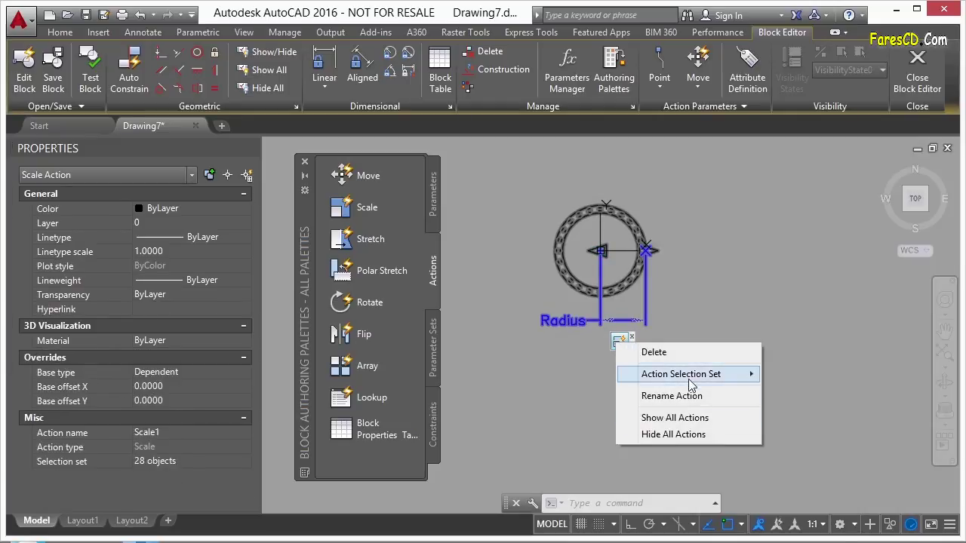
mouse_move(692, 381)
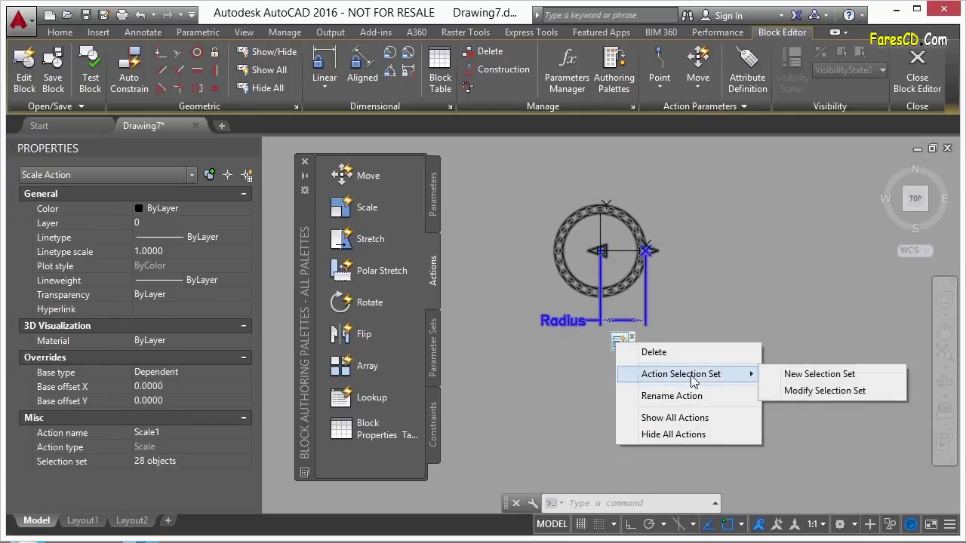
click(826, 392)
click(724, 200)
click(555, 261)
key(Return)
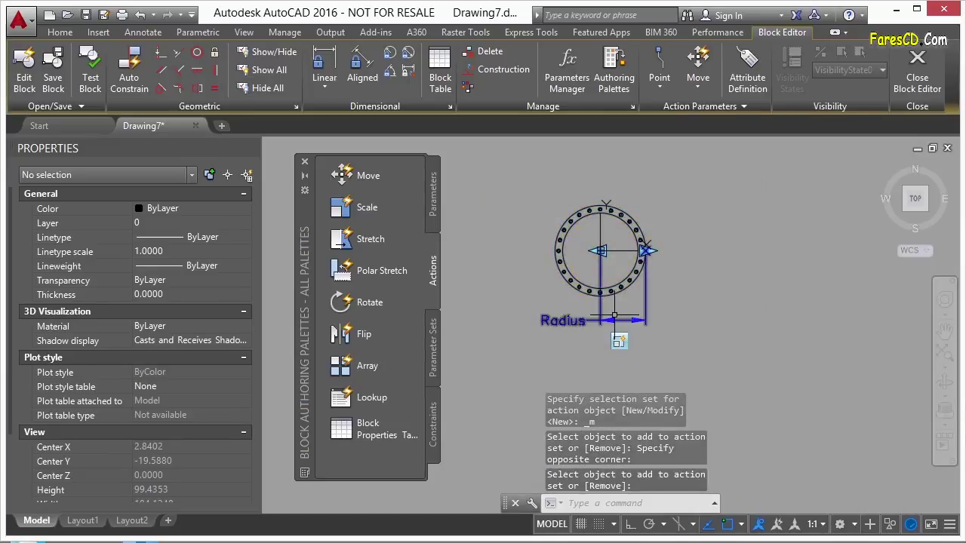
click(647, 295)
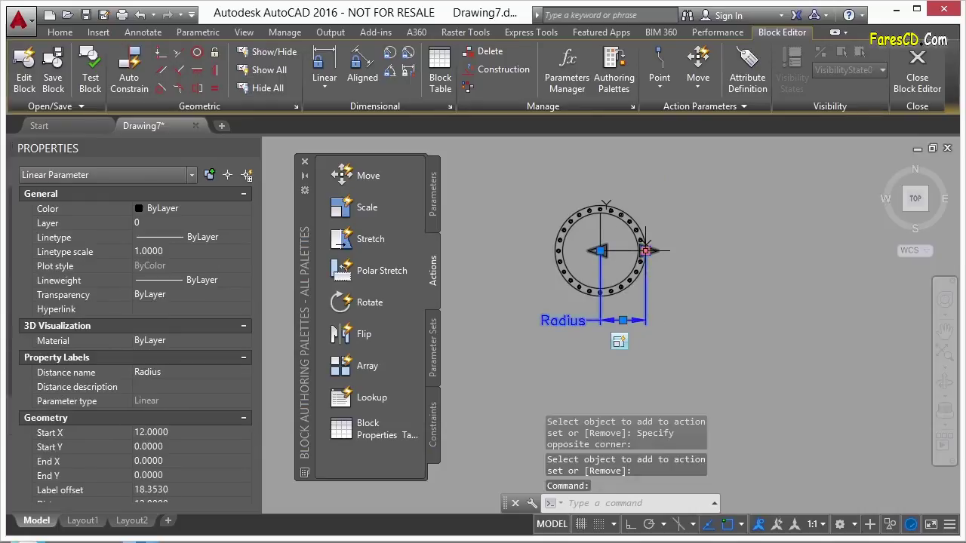
click(601, 249)
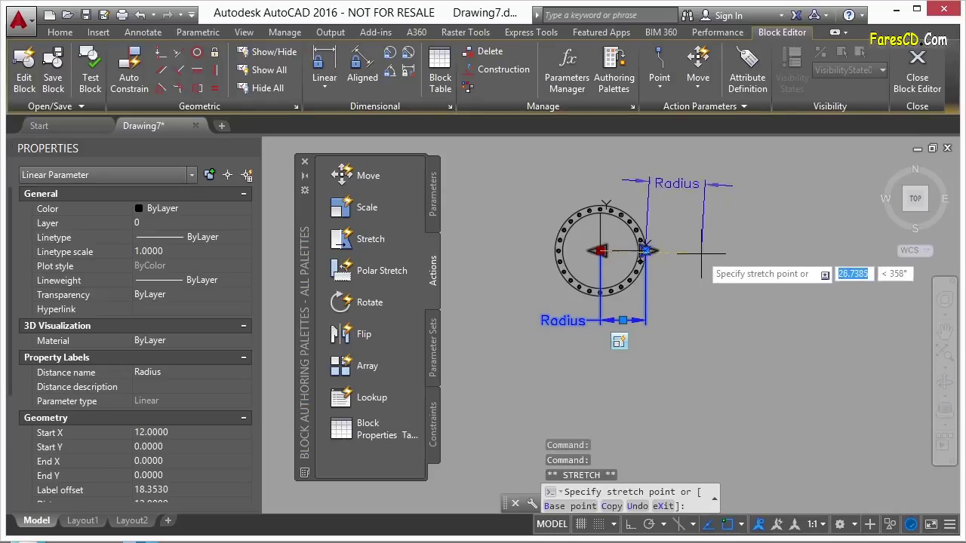
key(Escape)
key(Escape)
click(638, 336)
key(Escape)
key(Escape)
key(Escape)
Erase the Radius linear parameter together with its Scale action from the manhole block.
key(Return)
click(672, 304)
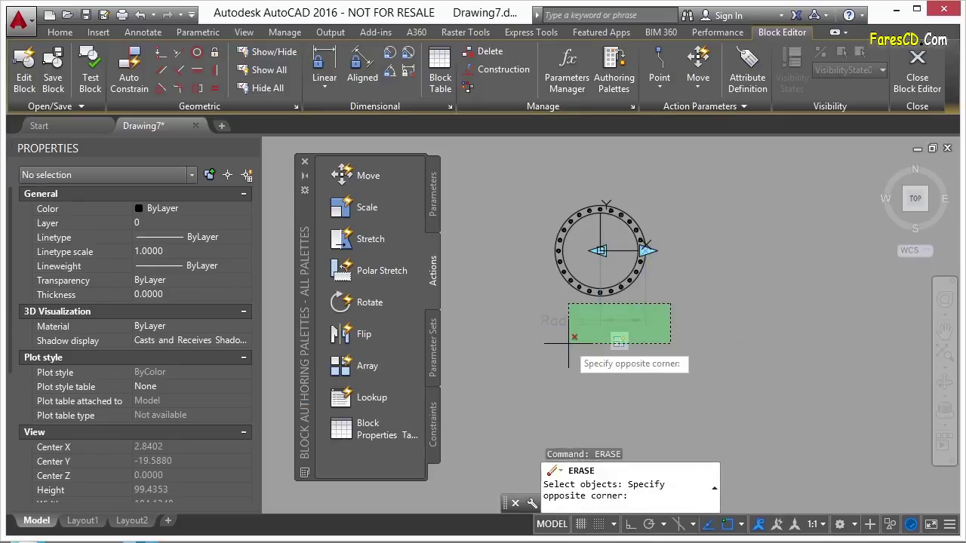
click(566, 349)
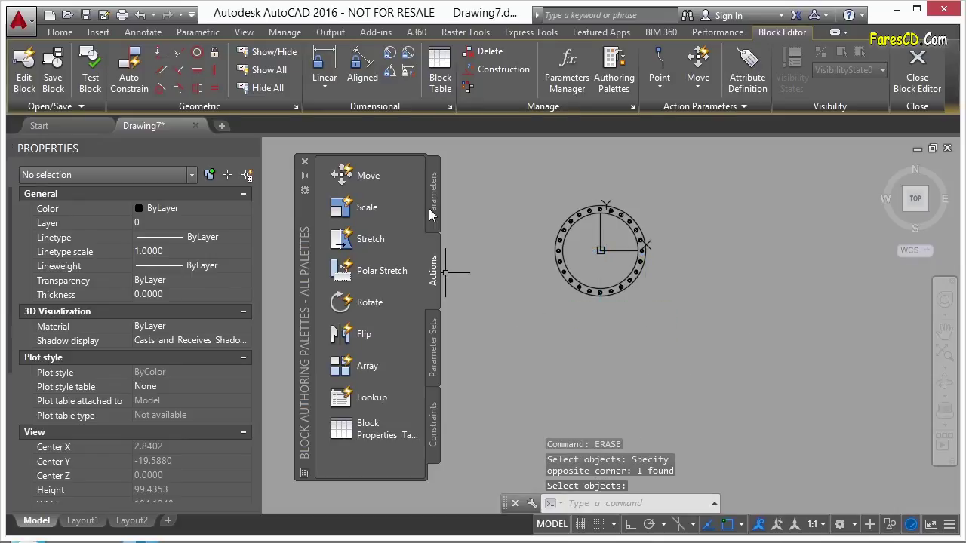
click(434, 344)
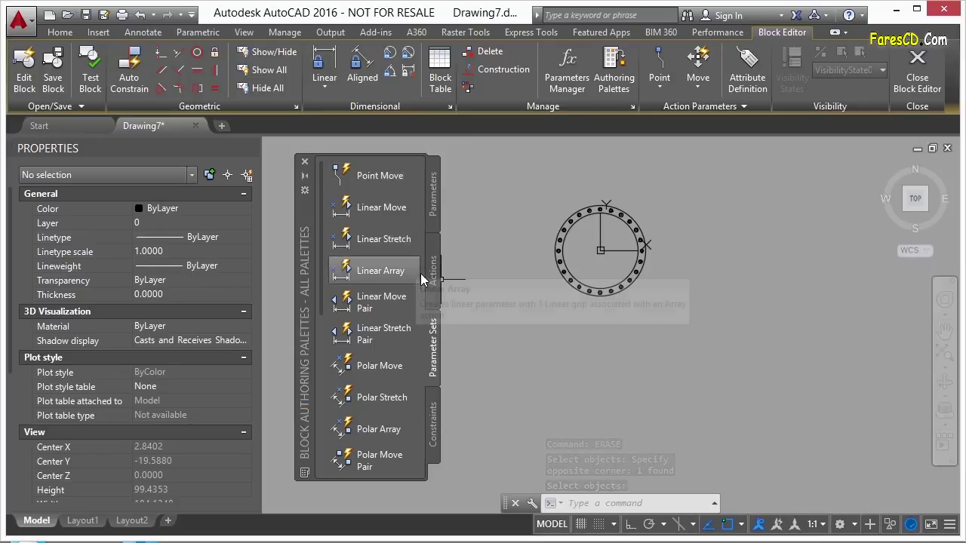
scroll(326, 338, down, 3)
drag(326, 338, 306, 277)
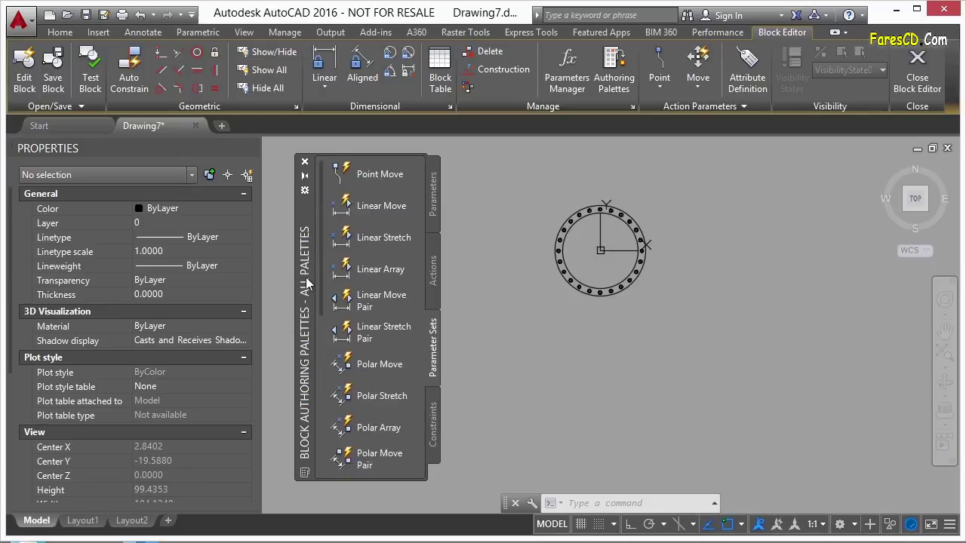
Add a linear parameter from the manhole's center to the outer circle's right quadrant, with its label below the geometry.
click(434, 194)
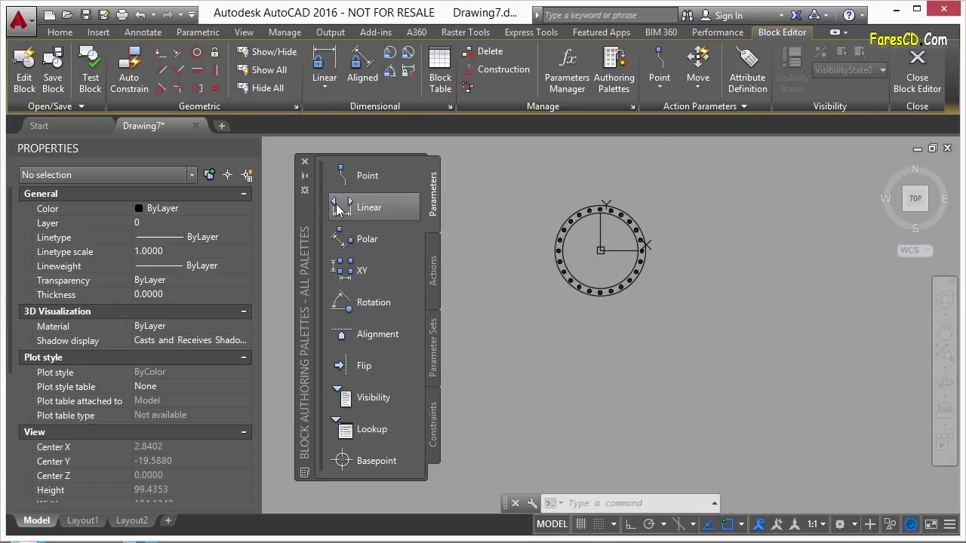
click(337, 209)
text(cen)
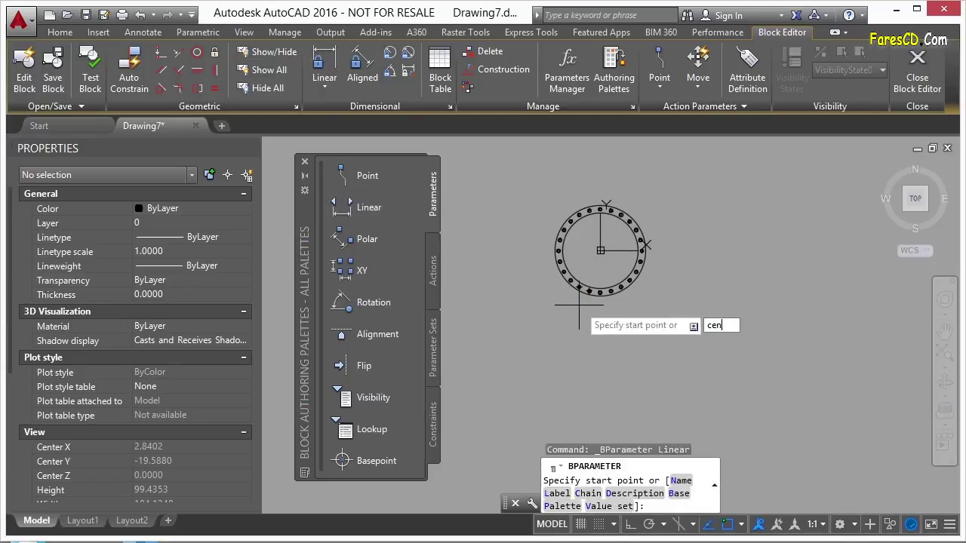
key(Return)
scroll(579, 317, up, 2)
click(561, 288)
scroll(613, 329, down, 1)
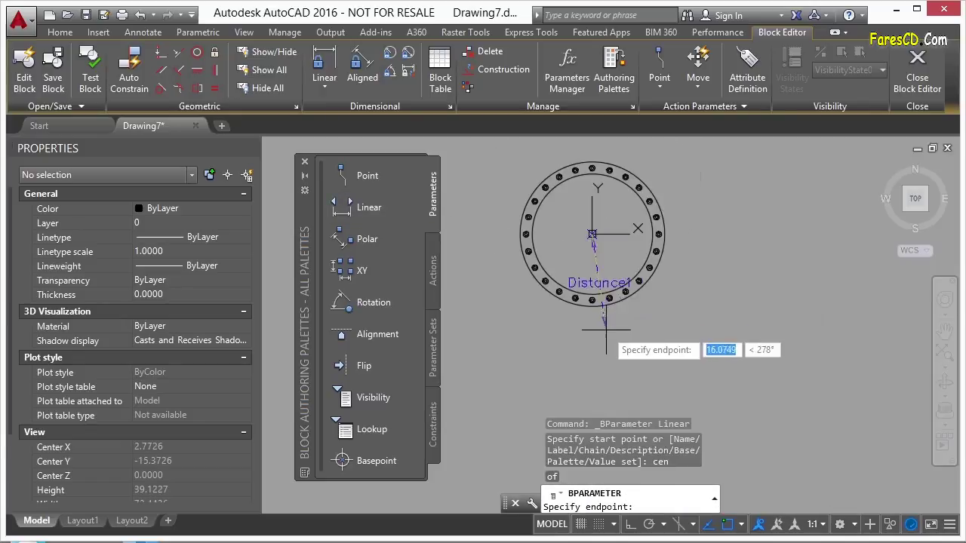
text(qua)
key(Return)
scroll(689, 265, up, 3)
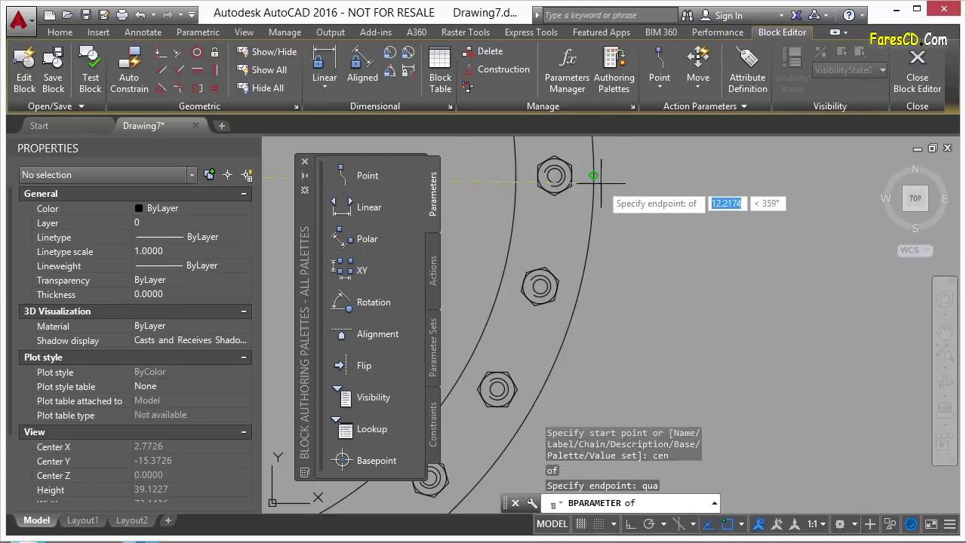
click(634, 188)
scroll(640, 192, down, 1)
scroll(640, 194, down, 2)
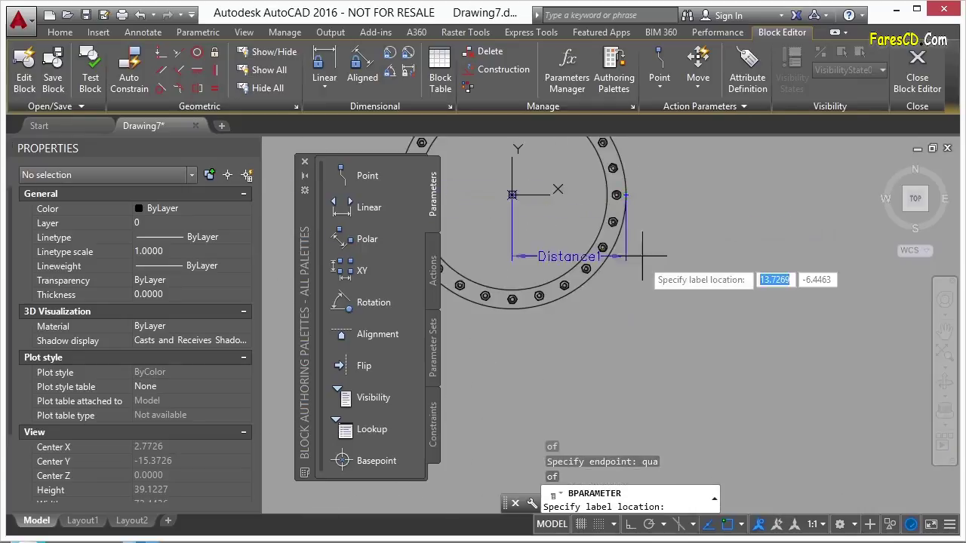
click(623, 347)
scroll(620, 300, down, 1)
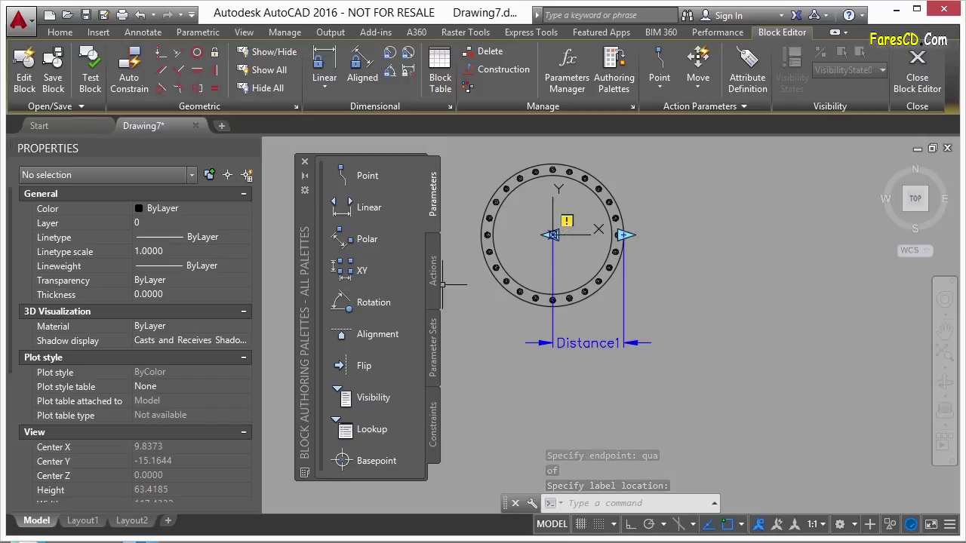
Apply a Scale action to the new linear parameter, with a crossing selection of the entire manhole as its selection set.
click(436, 282)
click(368, 206)
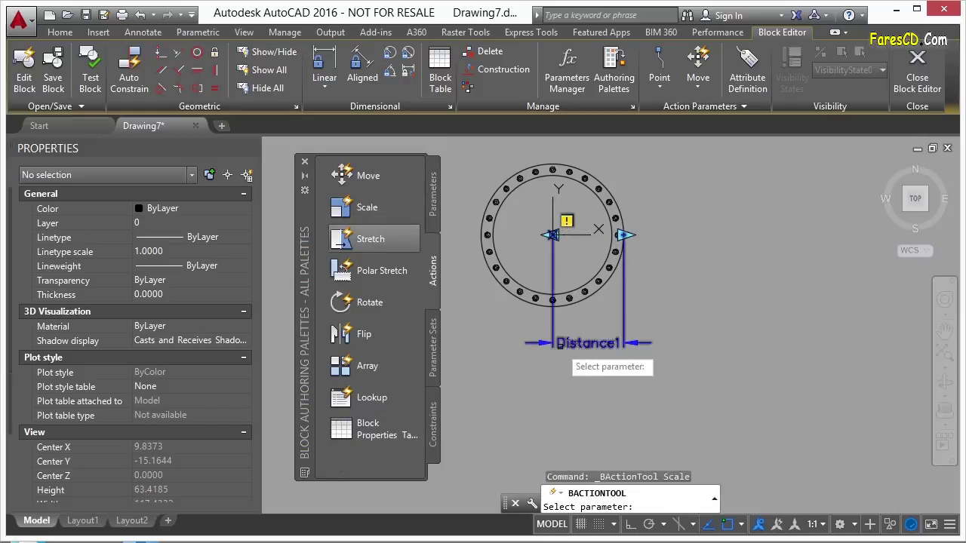
click(625, 236)
scroll(558, 262, down, 2)
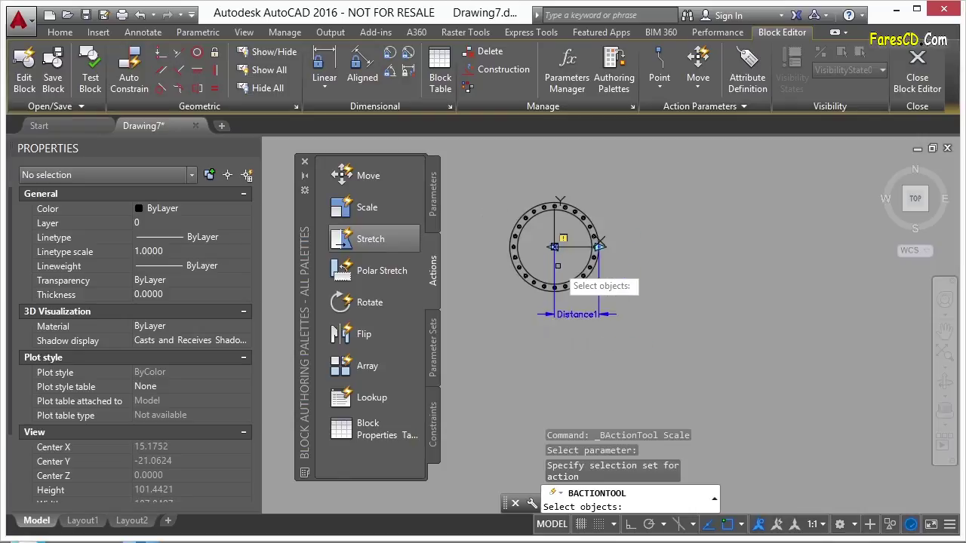
click(688, 145)
click(480, 352)
key(Return)
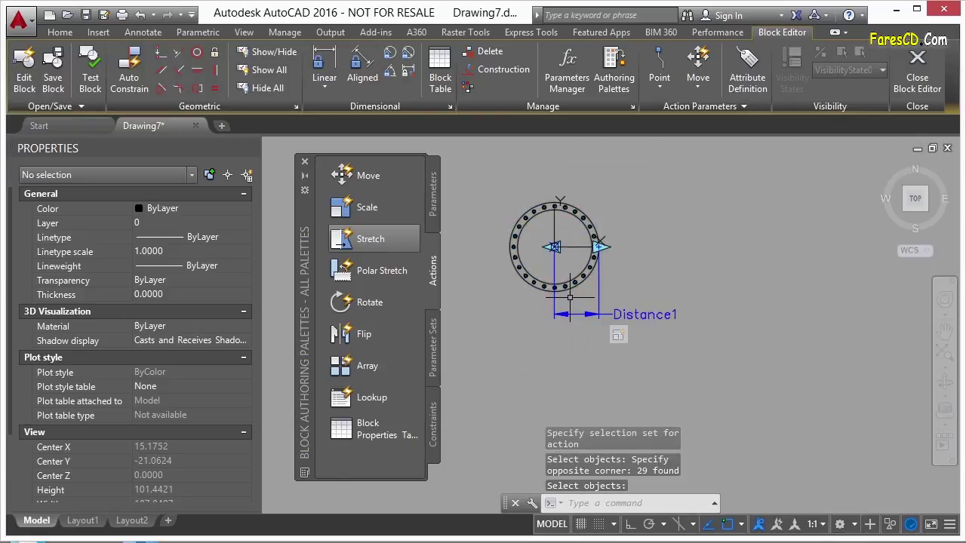
Open the manhole block in the test block window to check its parameter grips and close that window.
click(87, 84)
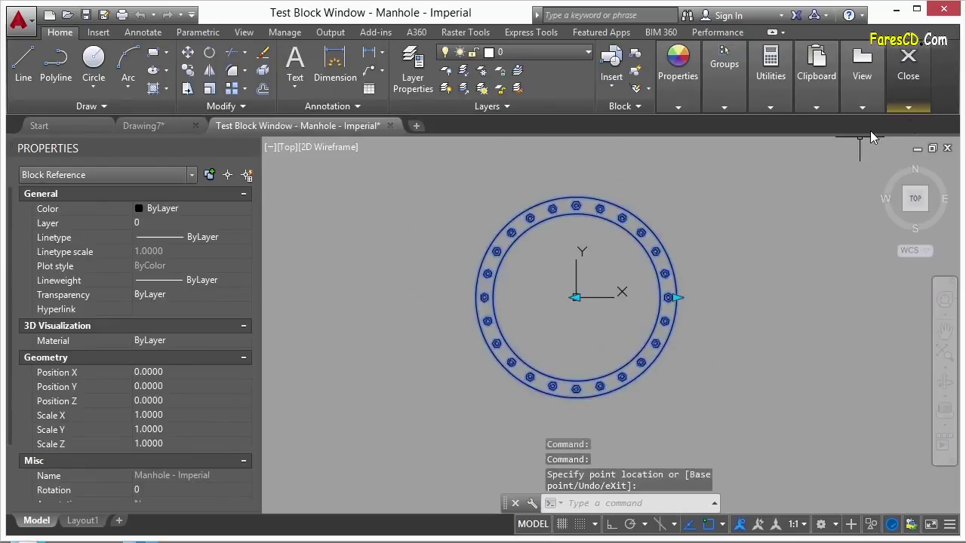
mouse_move(908, 98)
click(909, 149)
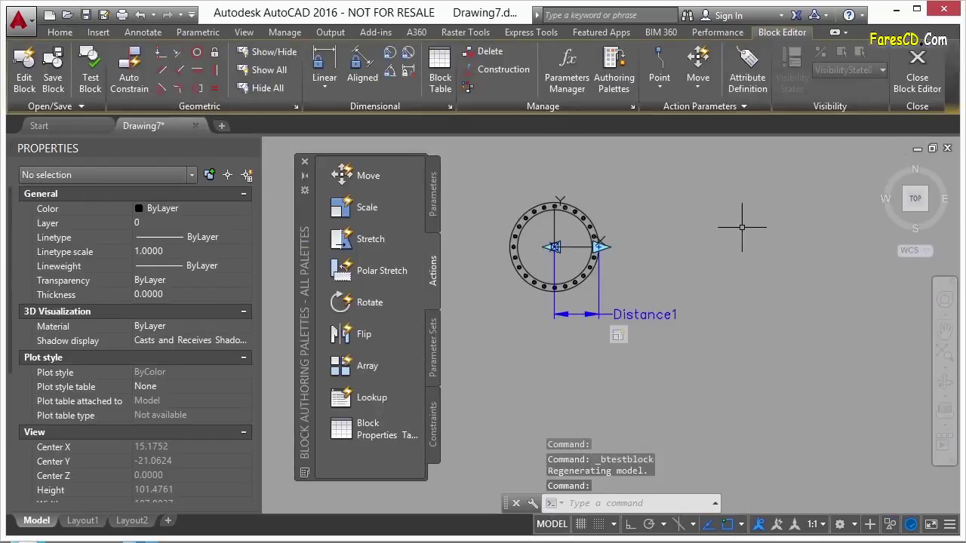
Close the Block Editor and discard the changes made to the manhole block.
click(917, 75)
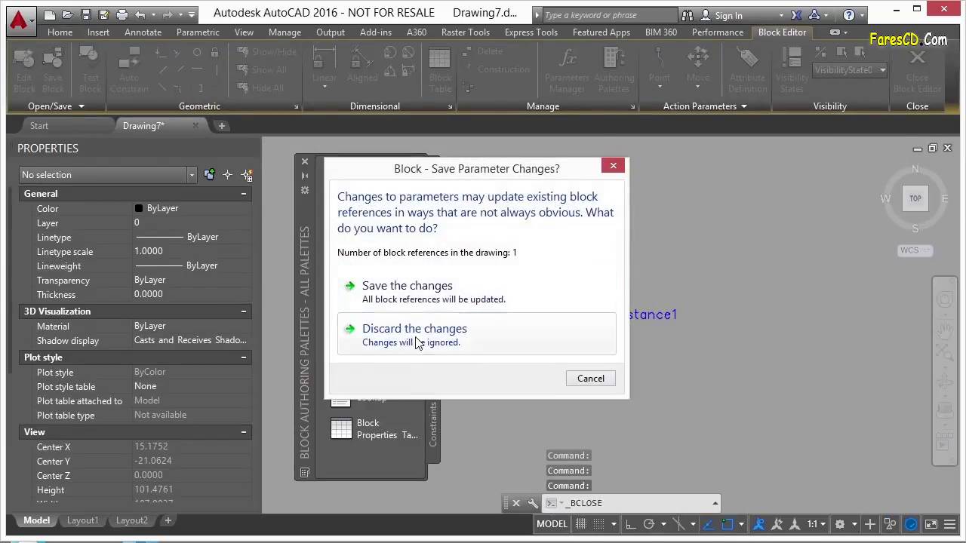
click(453, 332)
scroll(337, 304, down, 3)
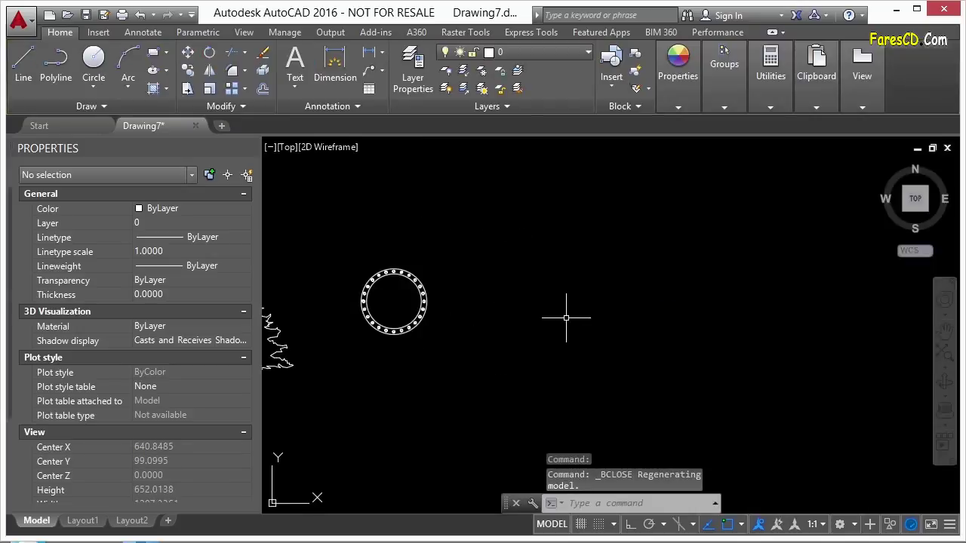
Open the tool palettes at the Structural samples and insert the WF Beam - Imperial block beside the manhole.
key(ctrl+3)
click(659, 419)
click(658, 451)
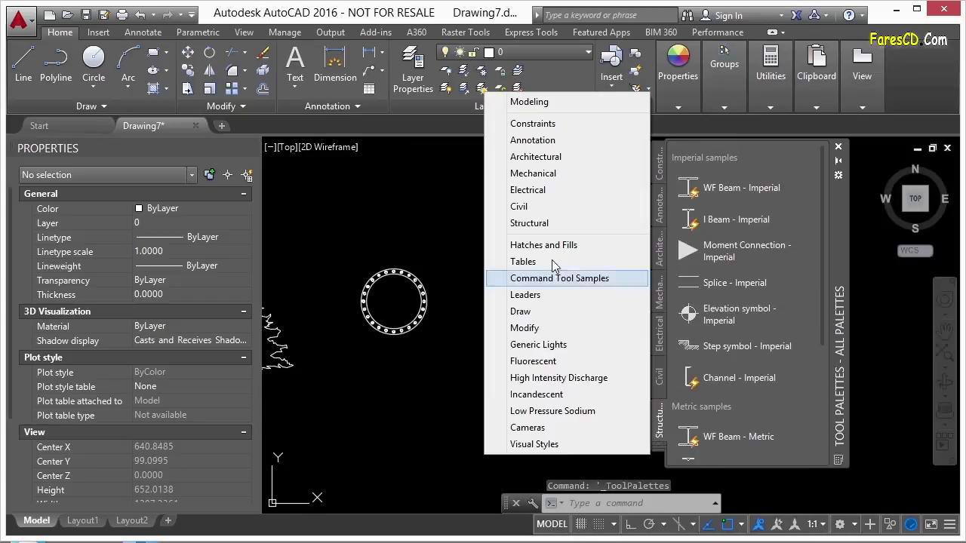
click(532, 222)
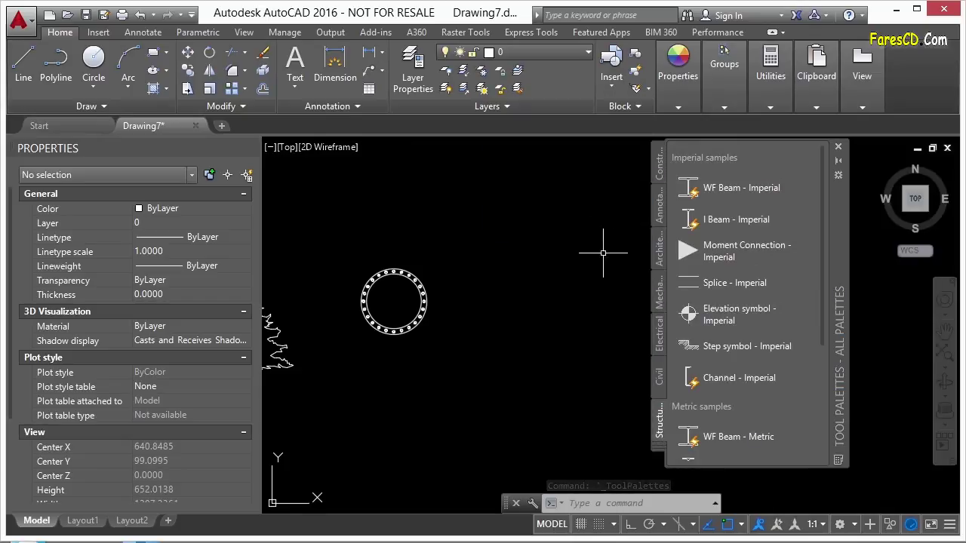
click(715, 190)
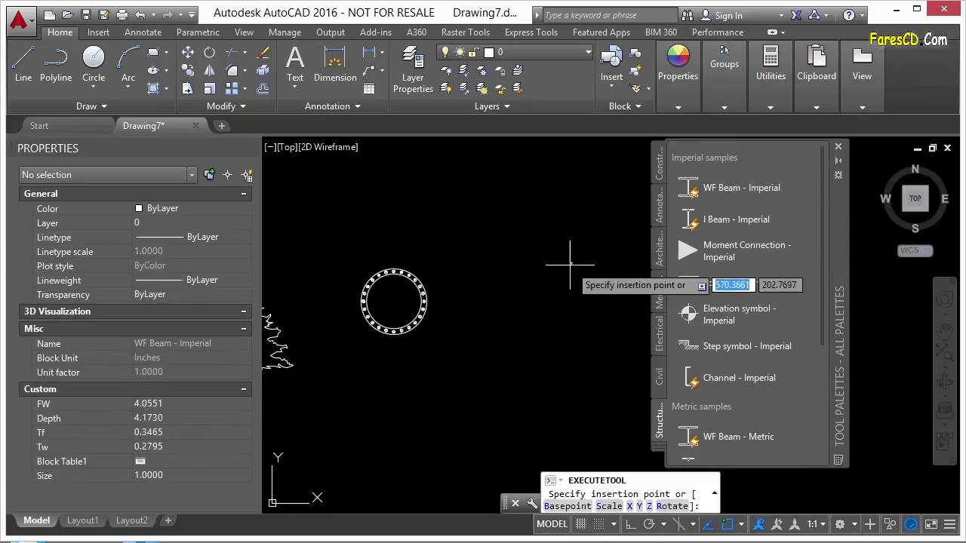
click(509, 264)
Select the inserted beam and change it to a larger size with its block table grip.
click(468, 273)
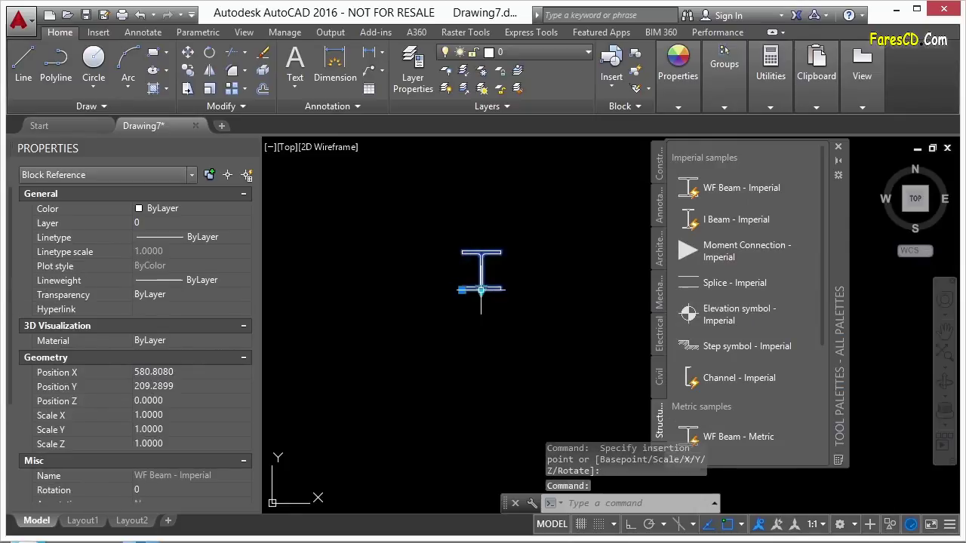
click(480, 291)
click(538, 188)
click(480, 291)
click(497, 276)
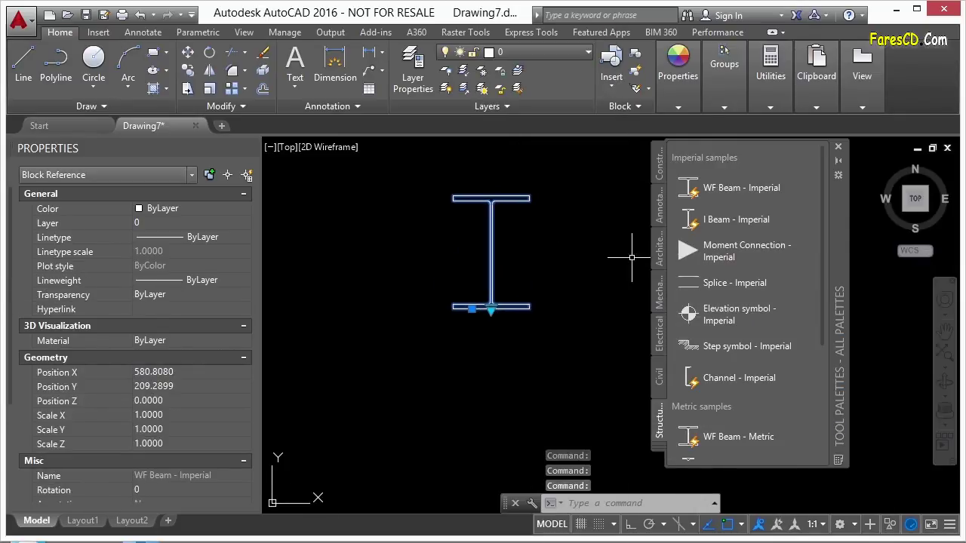
Open the WF Beam - Imperial block in the Block Editor and close the tool palettes.
right_click(496, 253)
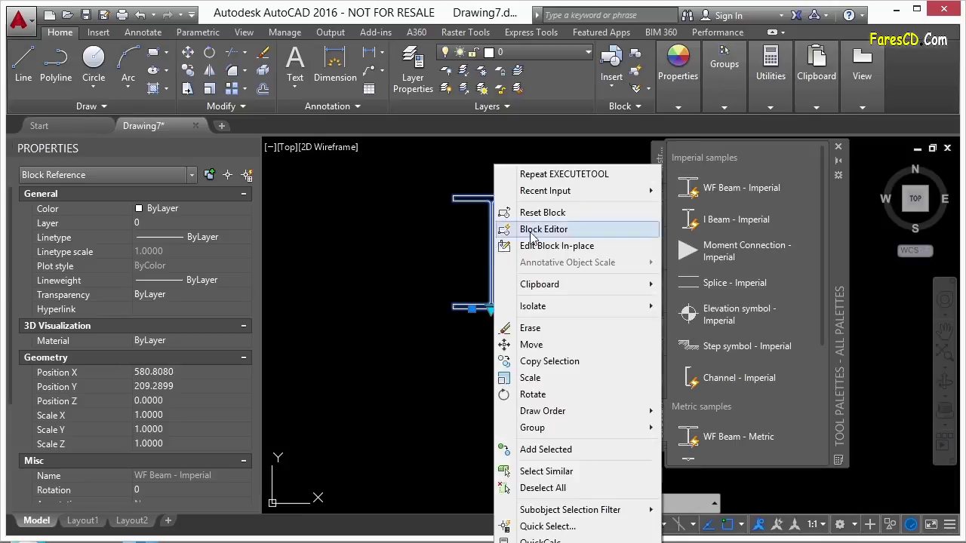
click(528, 228)
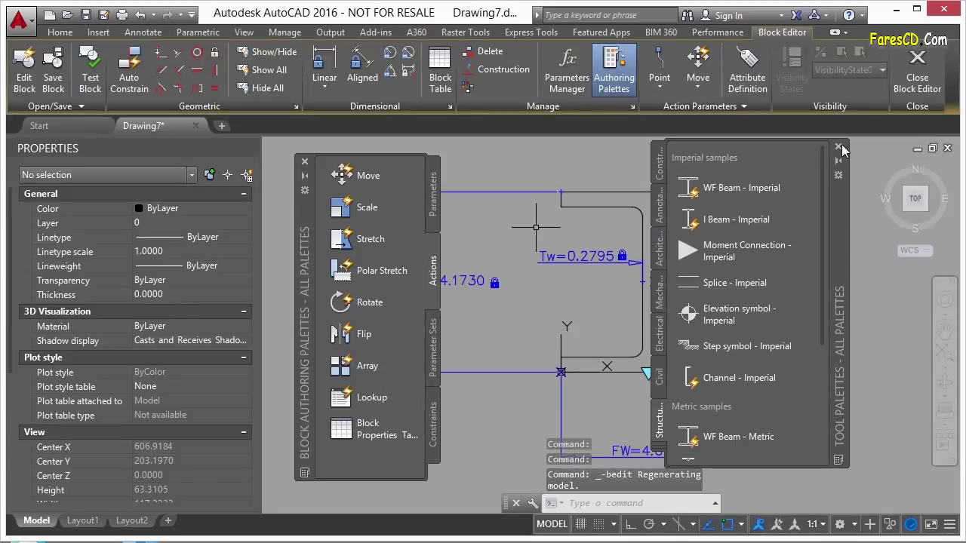
click(839, 146)
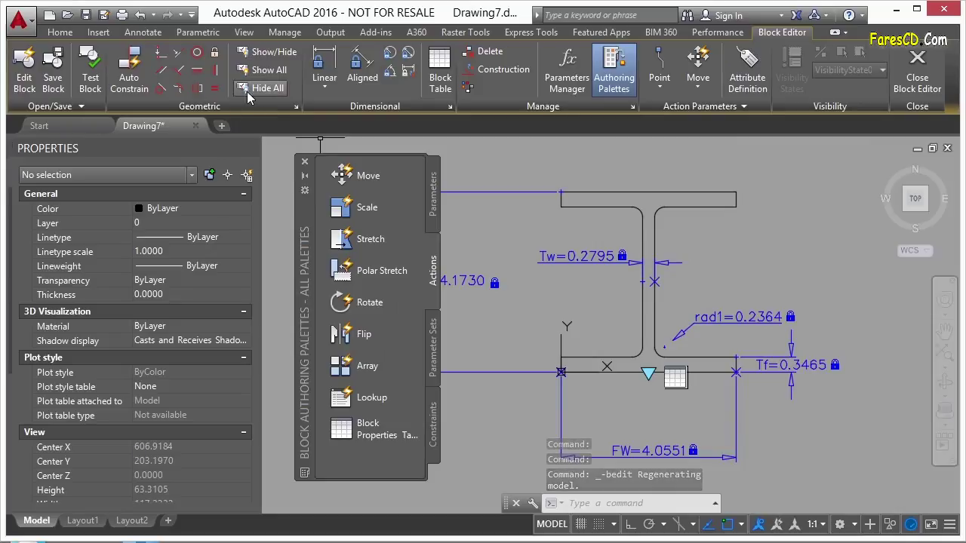
Show all geometric constraints on the beam, hide them all again, and examine the dimensional constraints.
scroll(634, 238, down, 2)
click(282, 70)
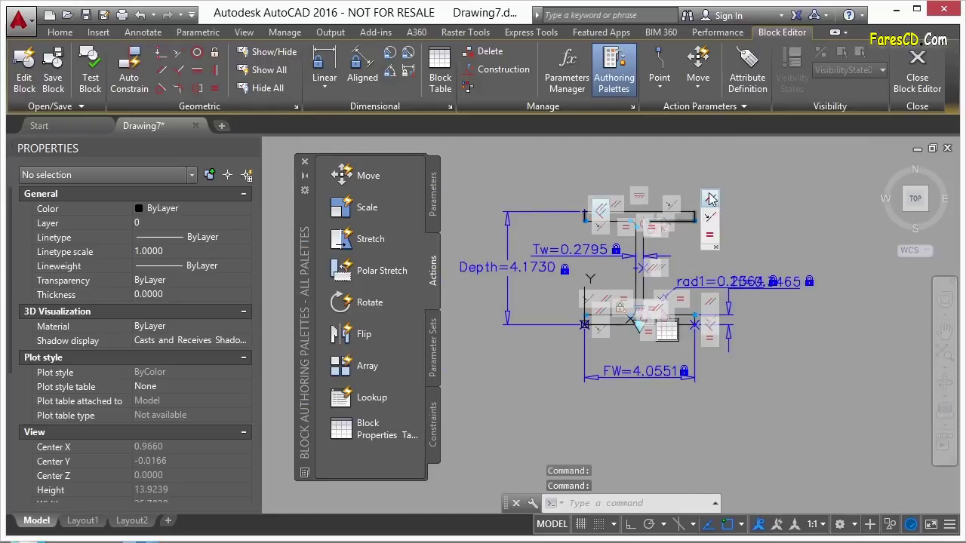
click(268, 88)
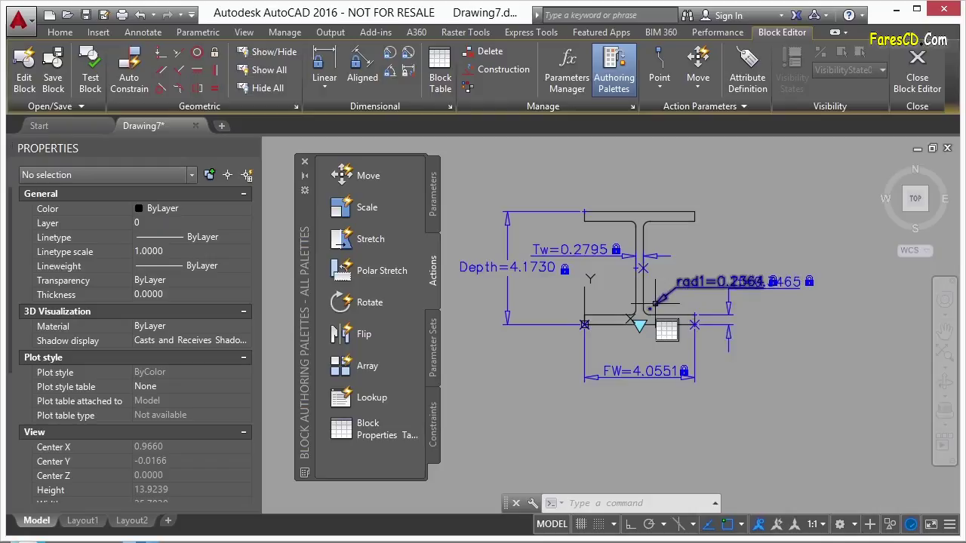
scroll(654, 308, up, 2)
scroll(655, 309, down, 2)
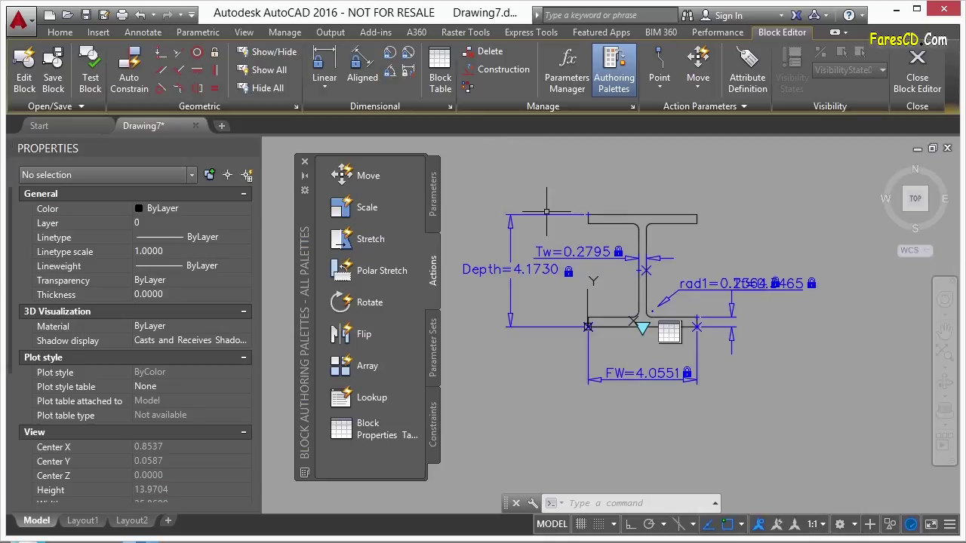
Open the Block Properties Table and examine the W6x9, W6x15, W8x10 and W5x16 size rows.
click(433, 193)
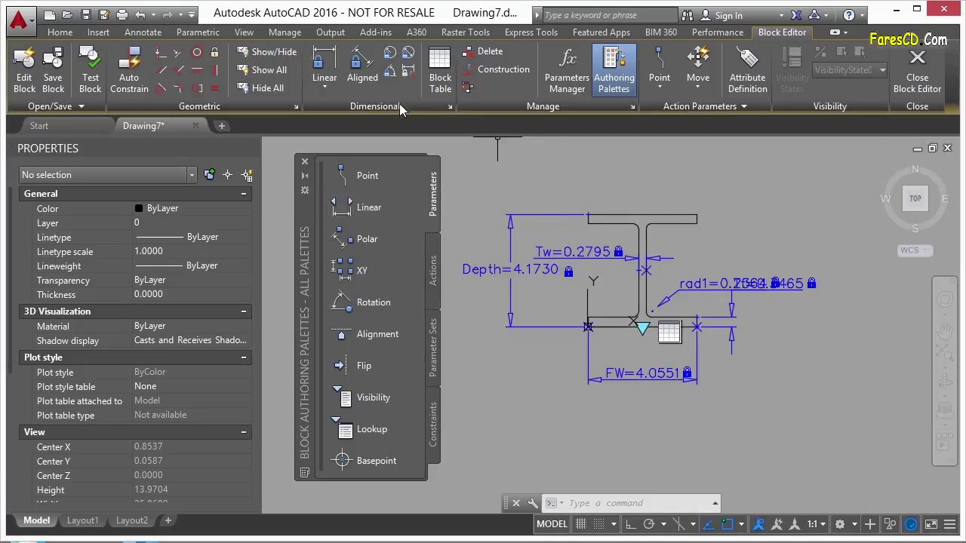
click(440, 72)
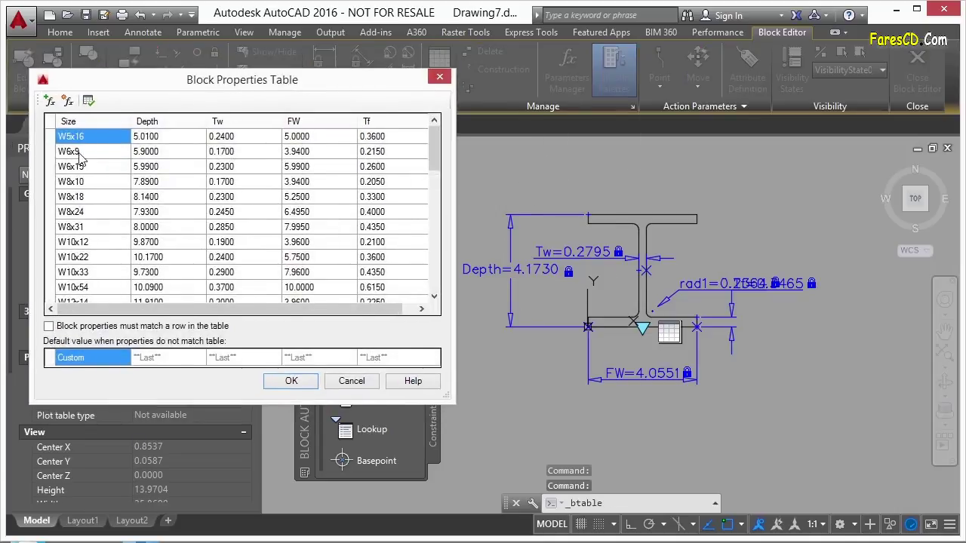
click(80, 154)
click(82, 168)
click(82, 182)
click(88, 138)
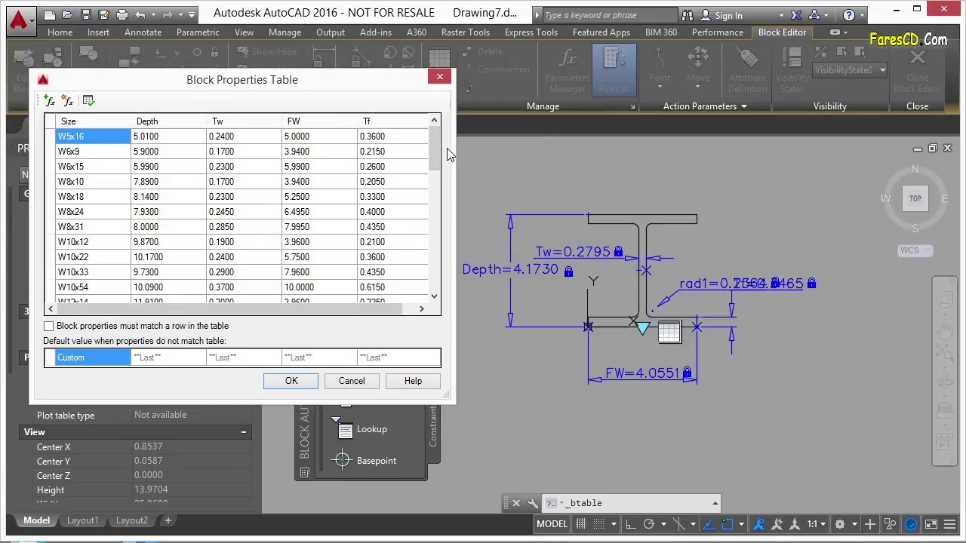
Add a size row named test to the Block Properties Table with Depth 5, Tw 0.5 and FW 20, and accept the table.
drag(442, 151, 436, 270)
click(99, 287)
click(103, 286)
click(192, 291)
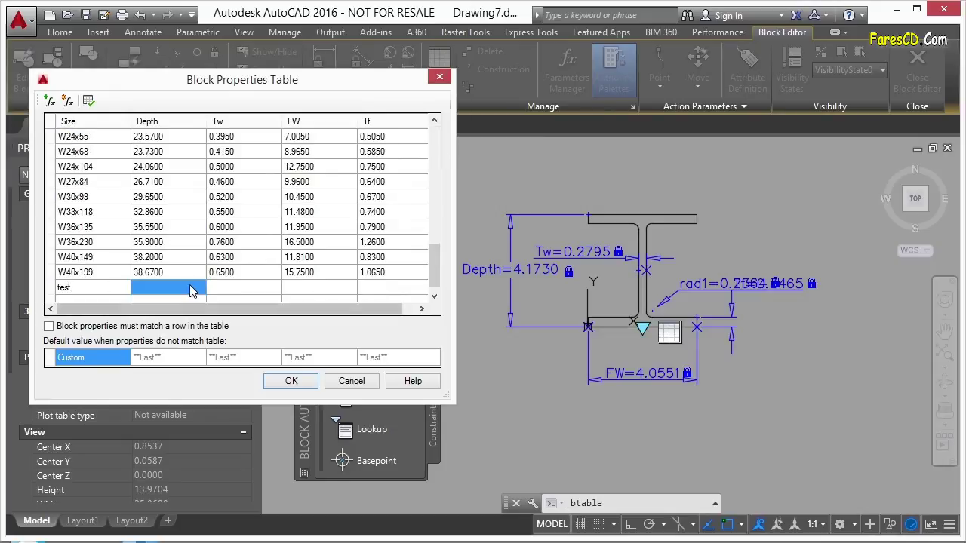
text(5)
click(241, 291)
text(0.5)
click(316, 292)
text(20)
click(371, 290)
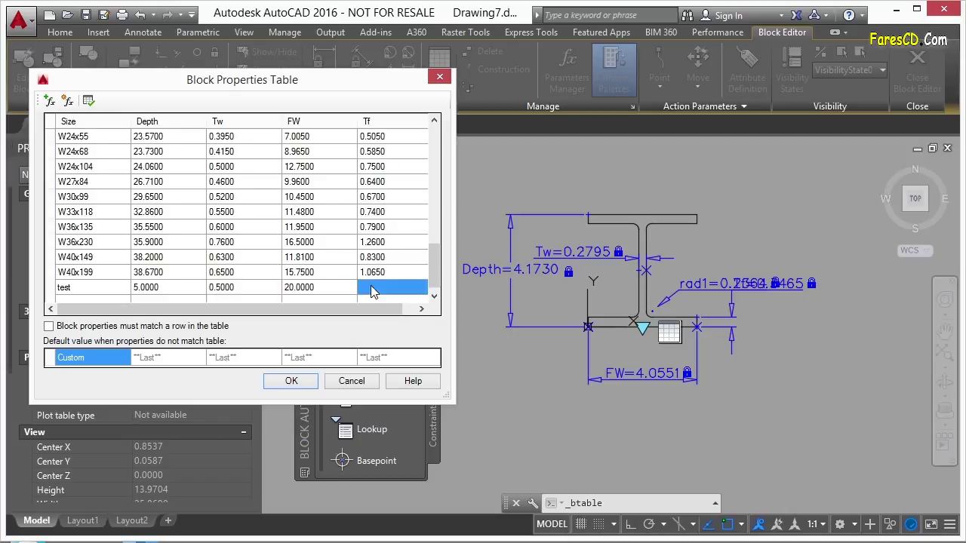
click(292, 381)
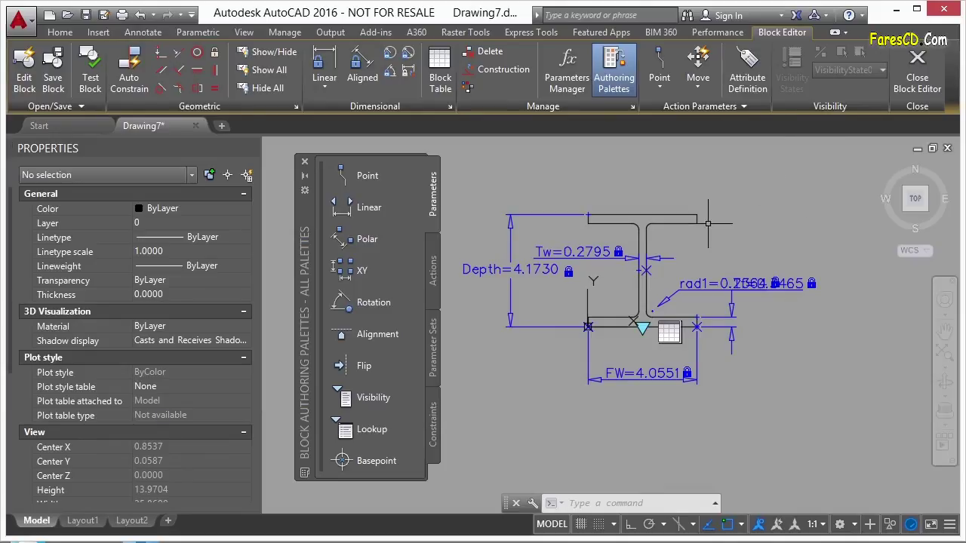
Review the beam's size rows in the Block Properties Table again, cancel the table and close the Block Editor.
click(440, 76)
drag(165, 135, 104, 226)
drag(437, 151, 445, 129)
click(360, 383)
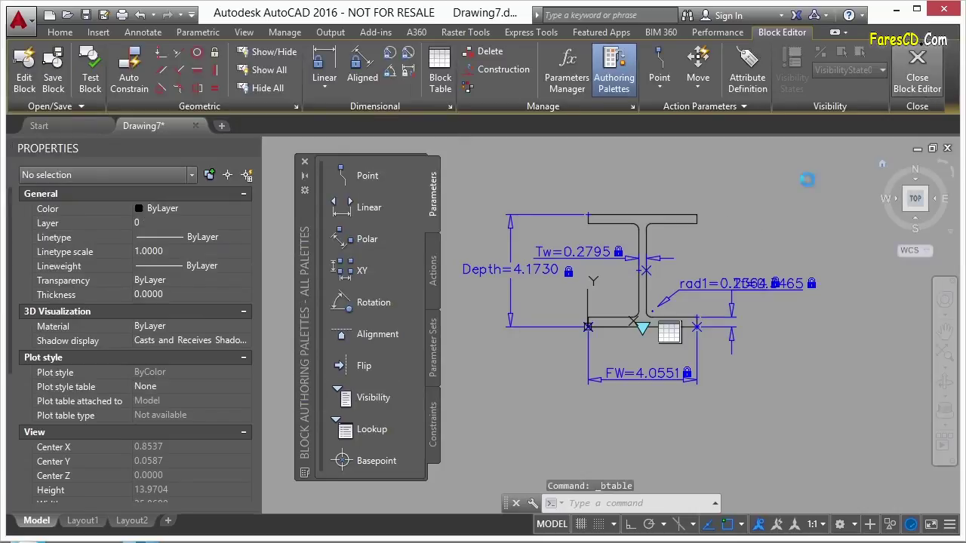
click(498, 268)
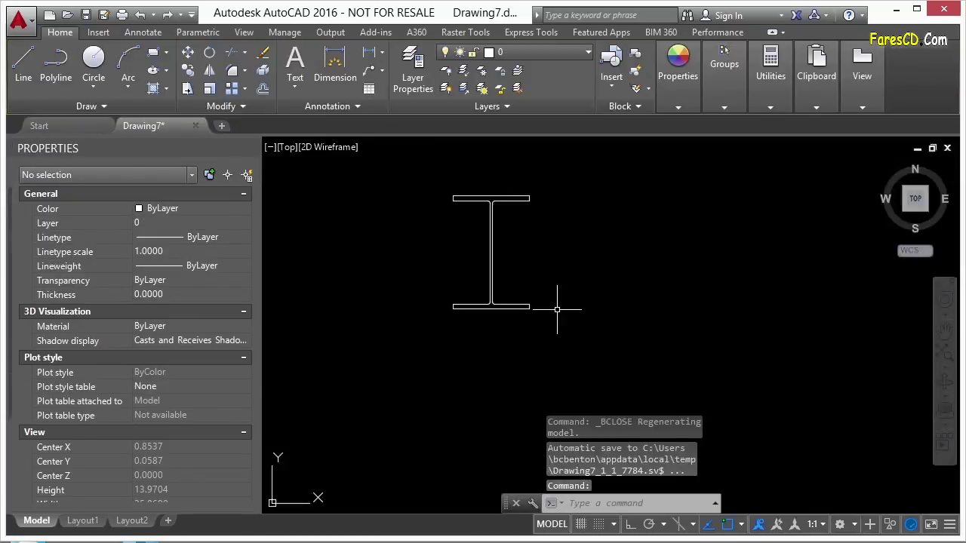